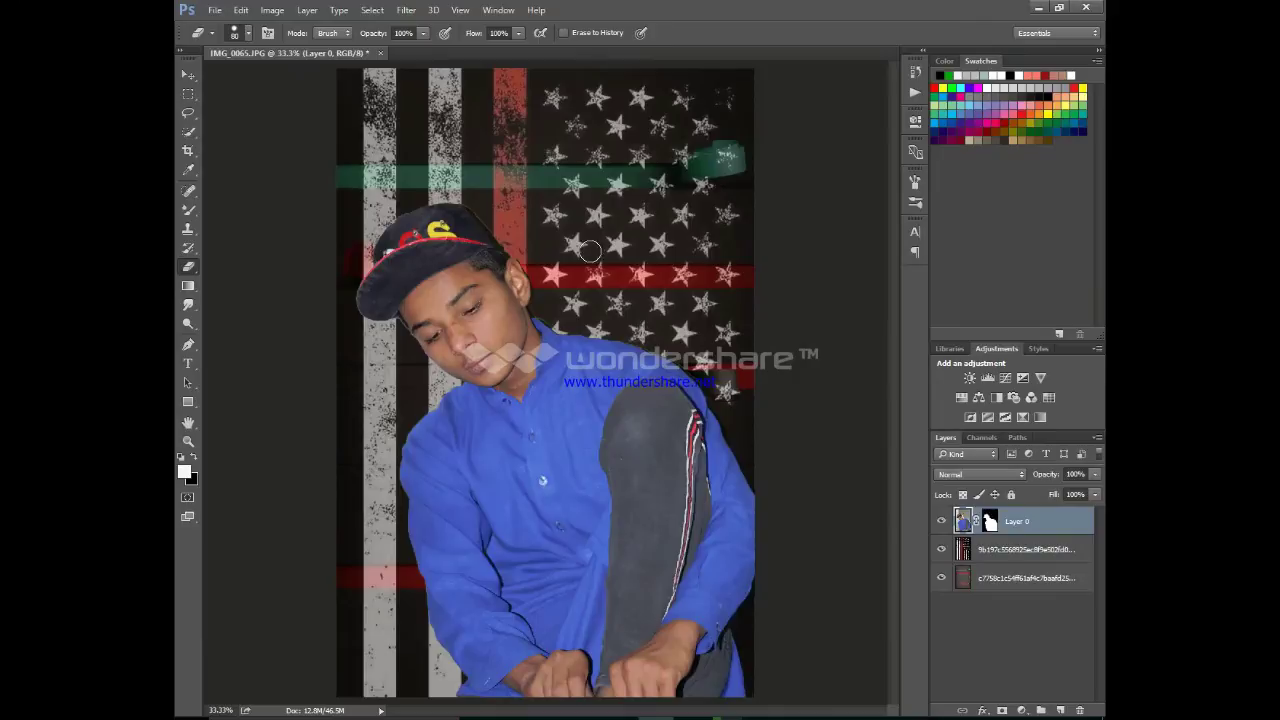
Step: Hide the flag background layers to check the boy's cutout, then show them again
{"action": "left_click", "coordinate": [941, 549]}
{"action": "left_click", "coordinate": [941, 577]}
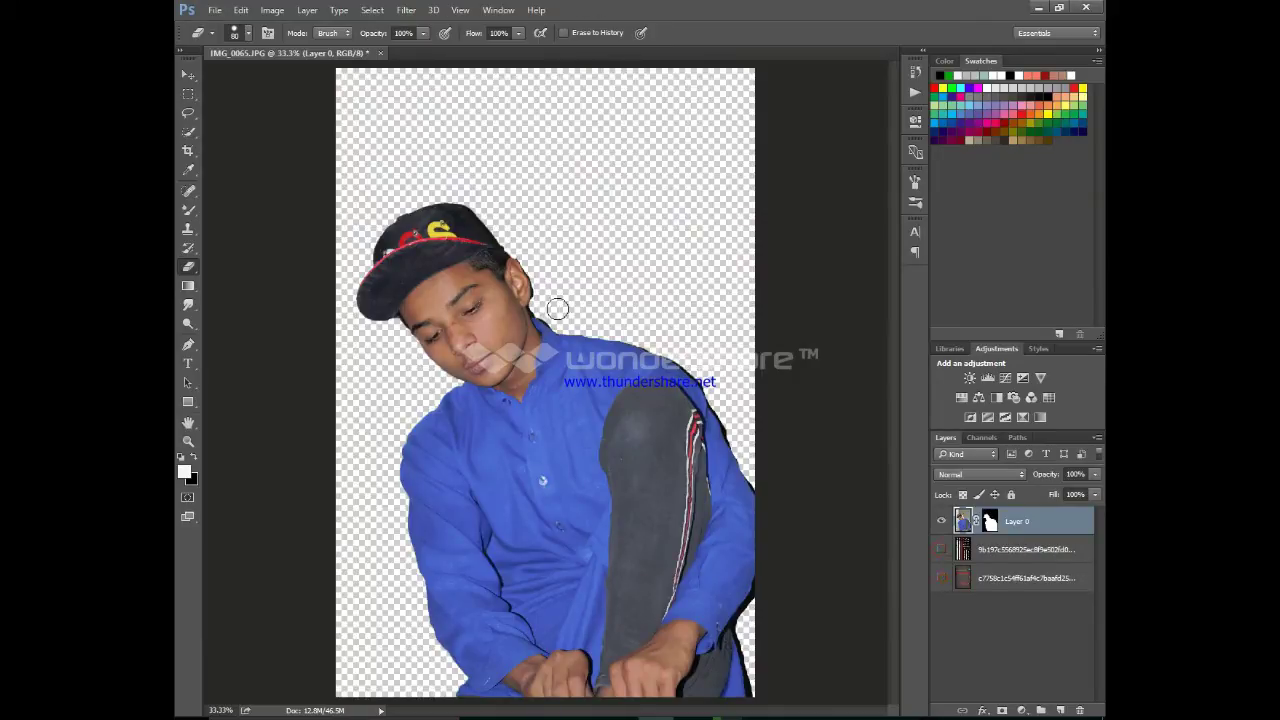
{"action": "left_click", "coordinate": [941, 549]}
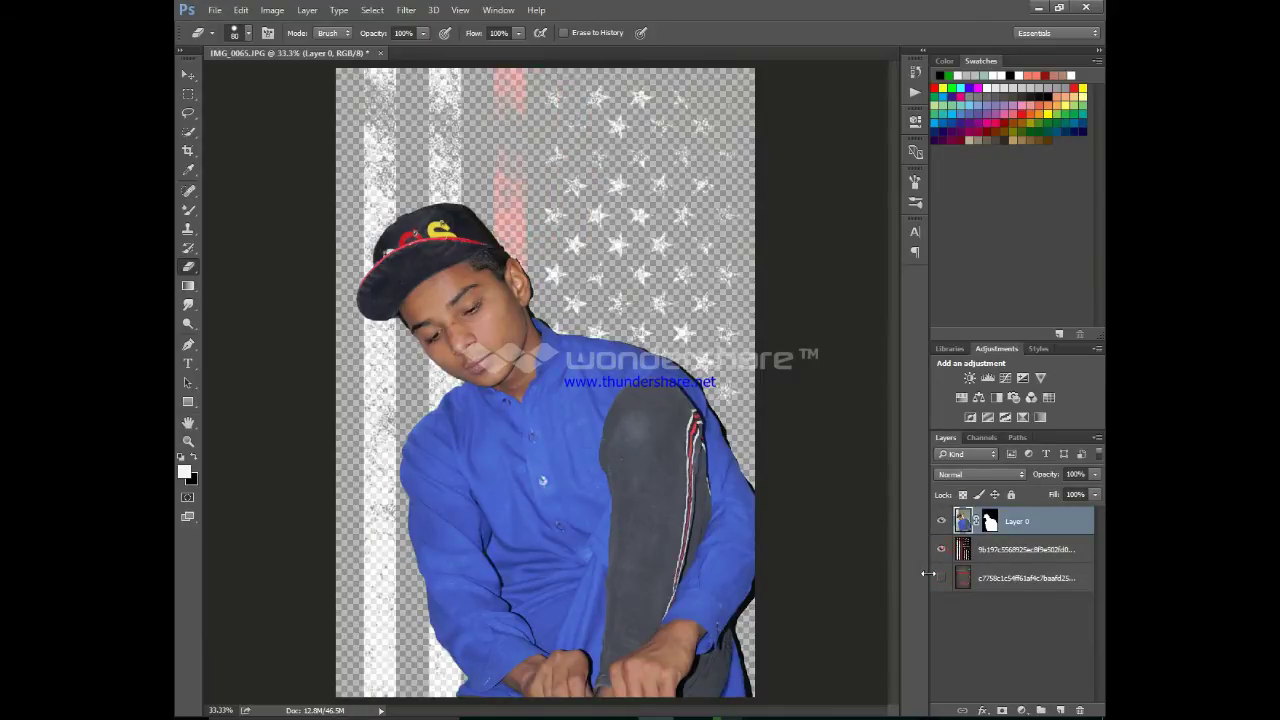
{"action": "left_click", "coordinate": [940, 578]}
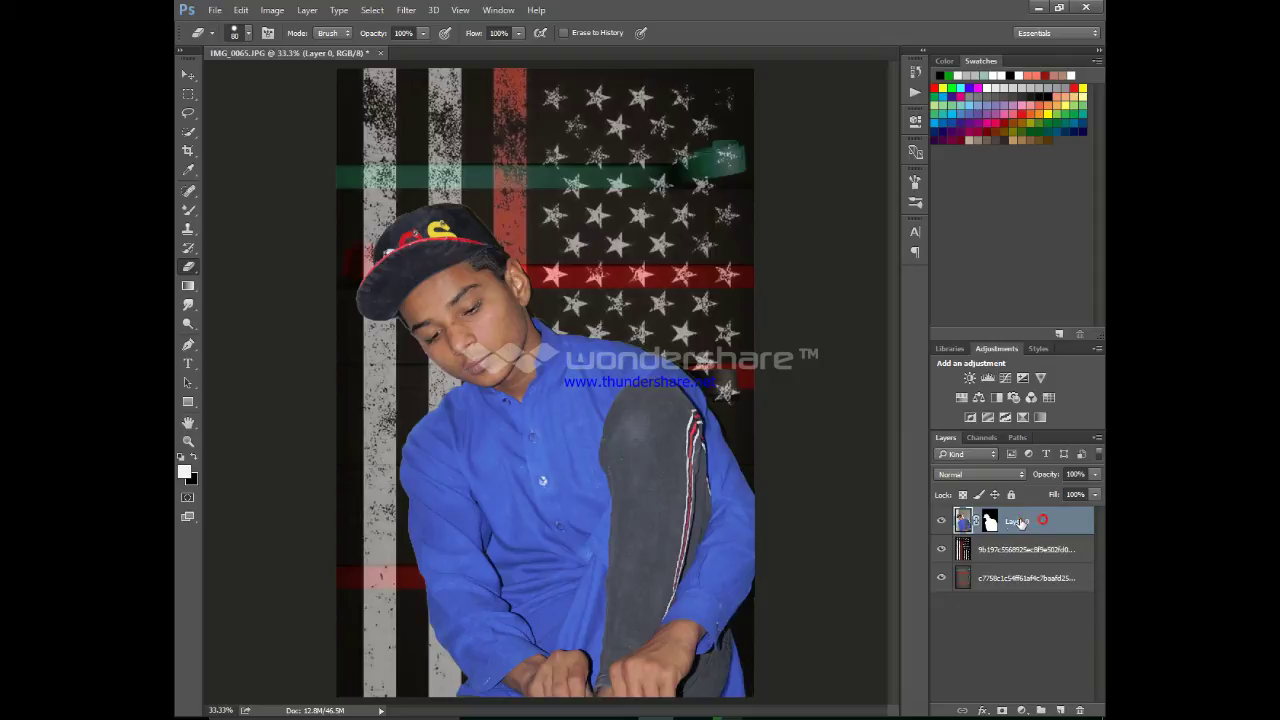
Step: Duplicate the boy's layer, set its Lightness to -100, and move the black copy below Layer 0
{"action": "key", "text": "ctrl+j"}
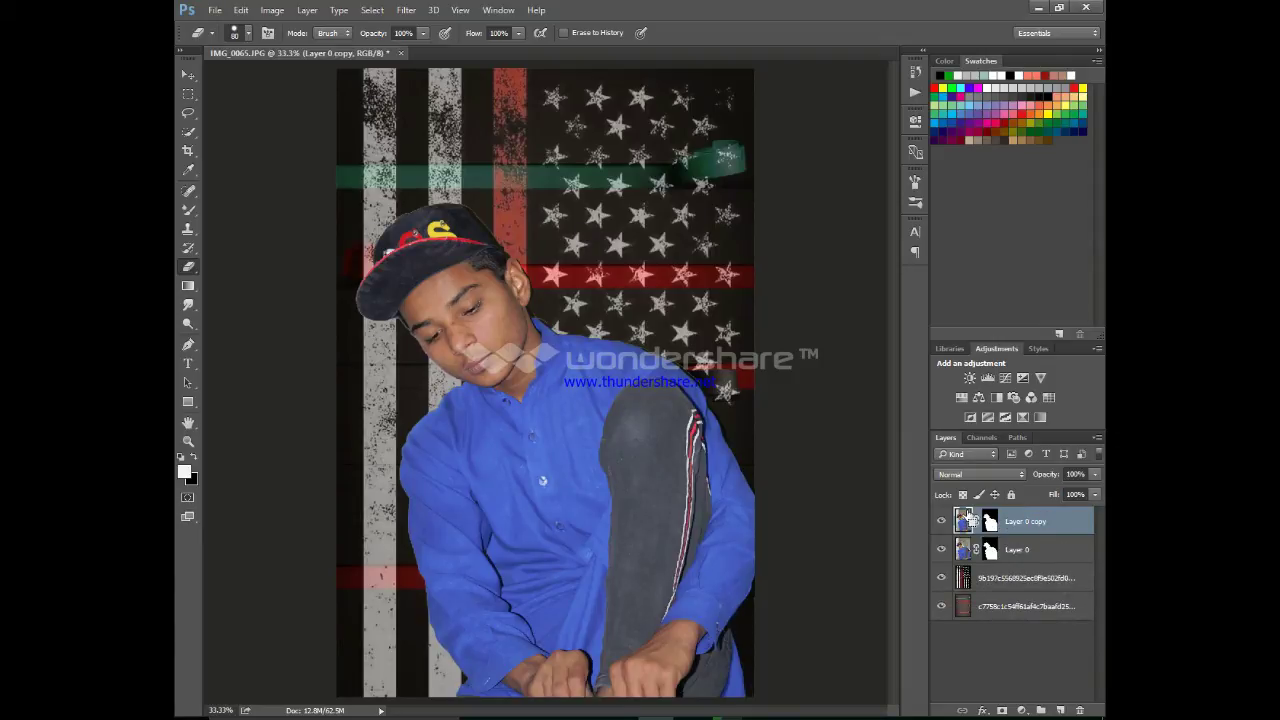
{"action": "key", "text": "ctrl+u"}
{"action": "left_click_drag", "start_coordinate": [851, 343], "coordinate": [784, 352]}
{"action": "left_click", "coordinate": [1027, 196]}
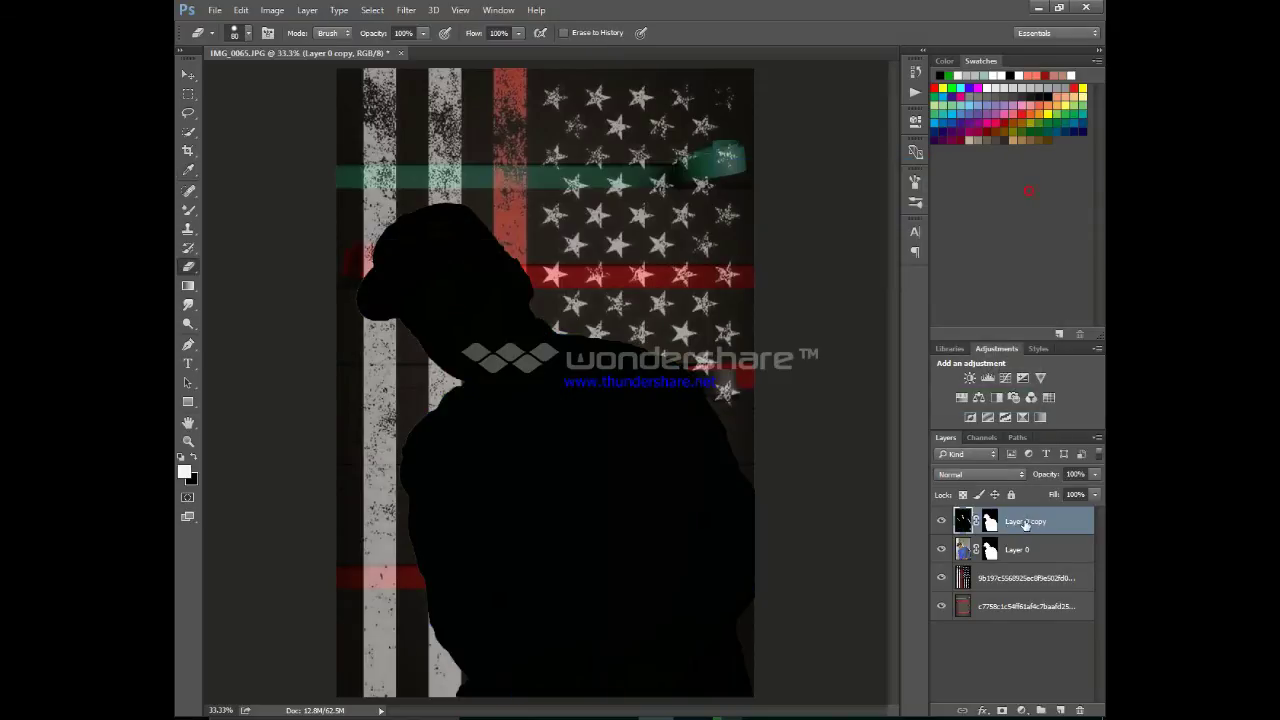
{"action": "left_click_drag", "start_coordinate": [1025, 524], "coordinate": [1026, 558]}
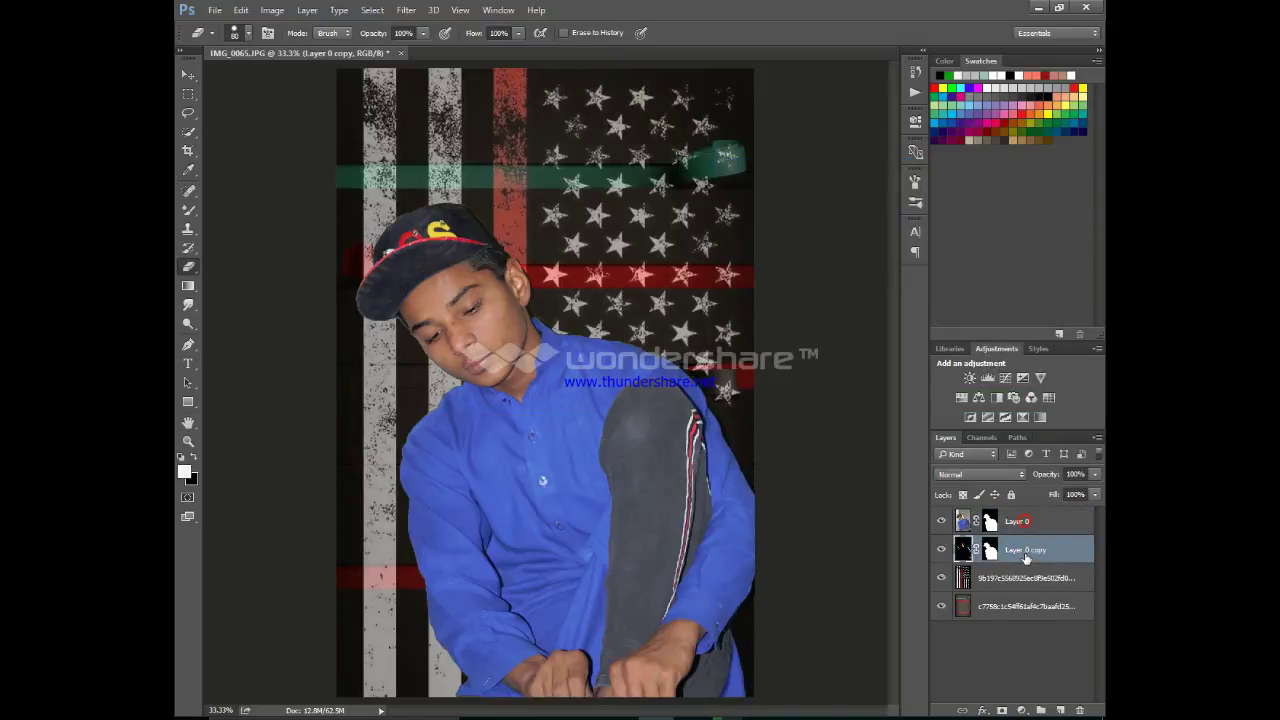
Step: Apply a large-radius Gaussian Blur to the black silhouette to soften it into a halo
{"action": "left_click", "coordinate": [410, 11]}
{"action": "mouse_move", "coordinate": [490, 171]}
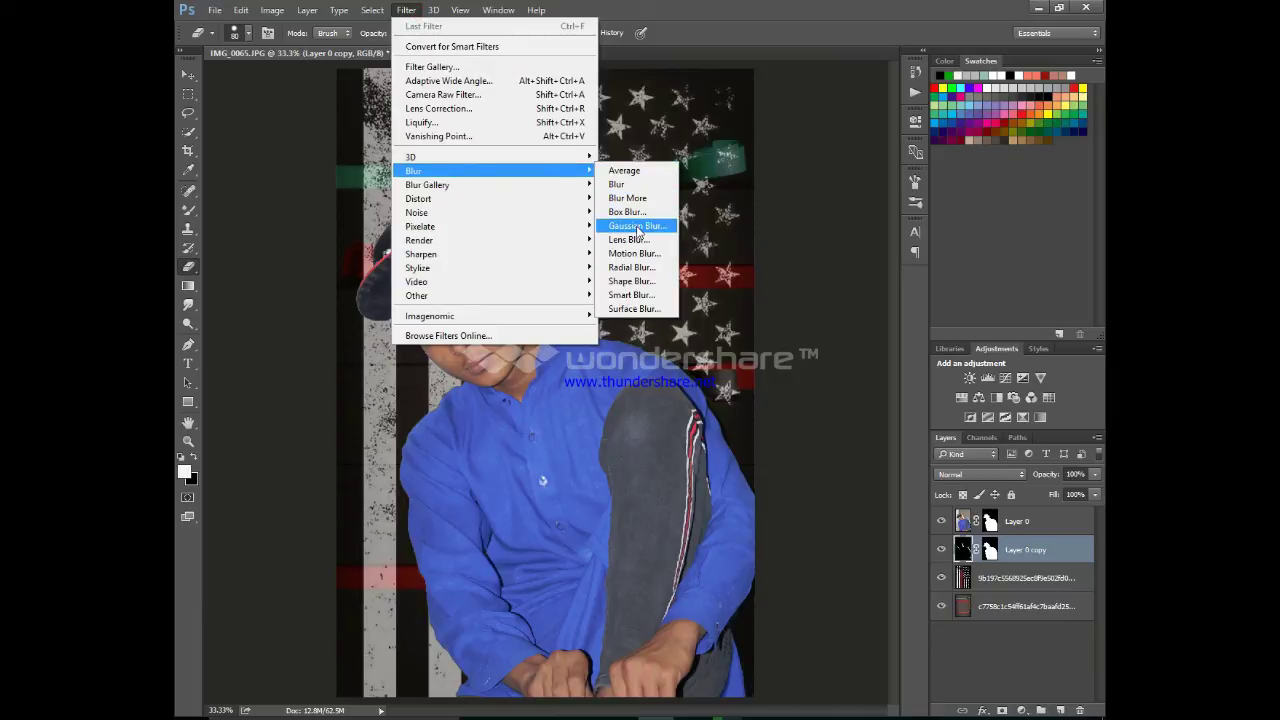
{"action": "left_click", "coordinate": [637, 226]}
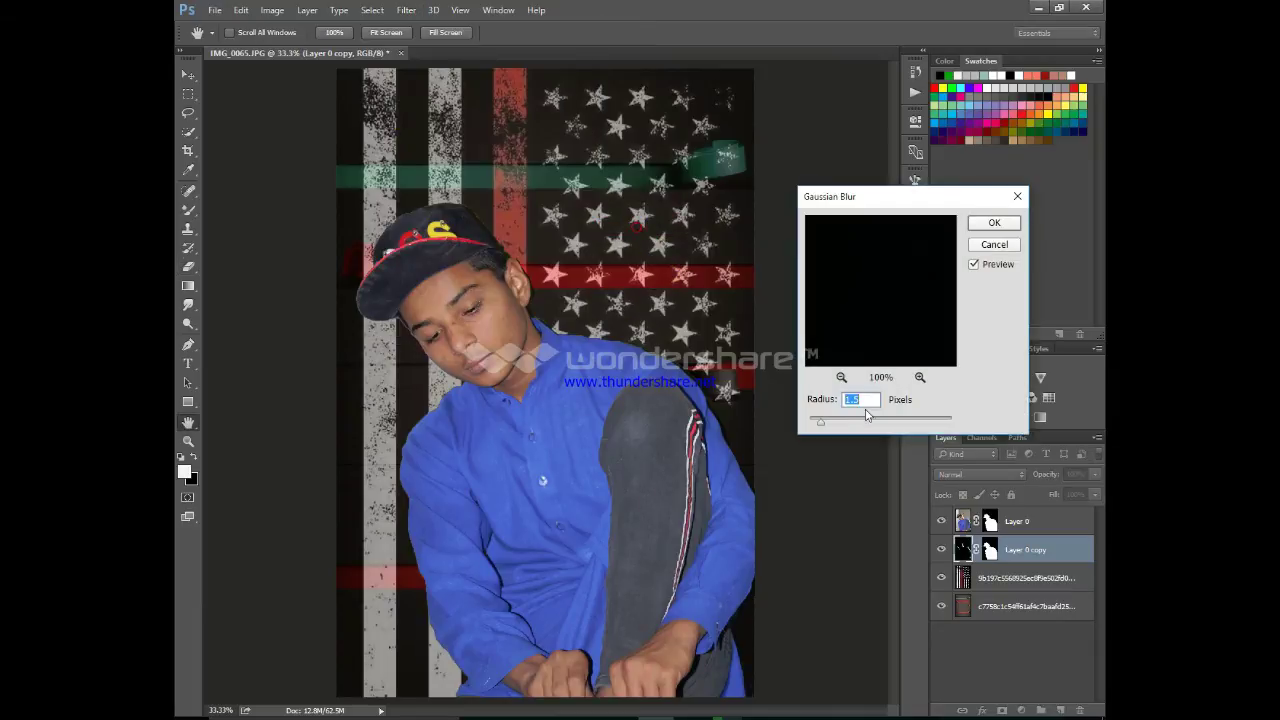
{"action": "mouse_move", "coordinate": [843, 424]}
{"action": "left_mouse_down"}
{"action": "mouse_move", "coordinate": [904, 429]}
{"action": "mouse_move", "coordinate": [890, 421]}
{"action": "left_mouse_up"}
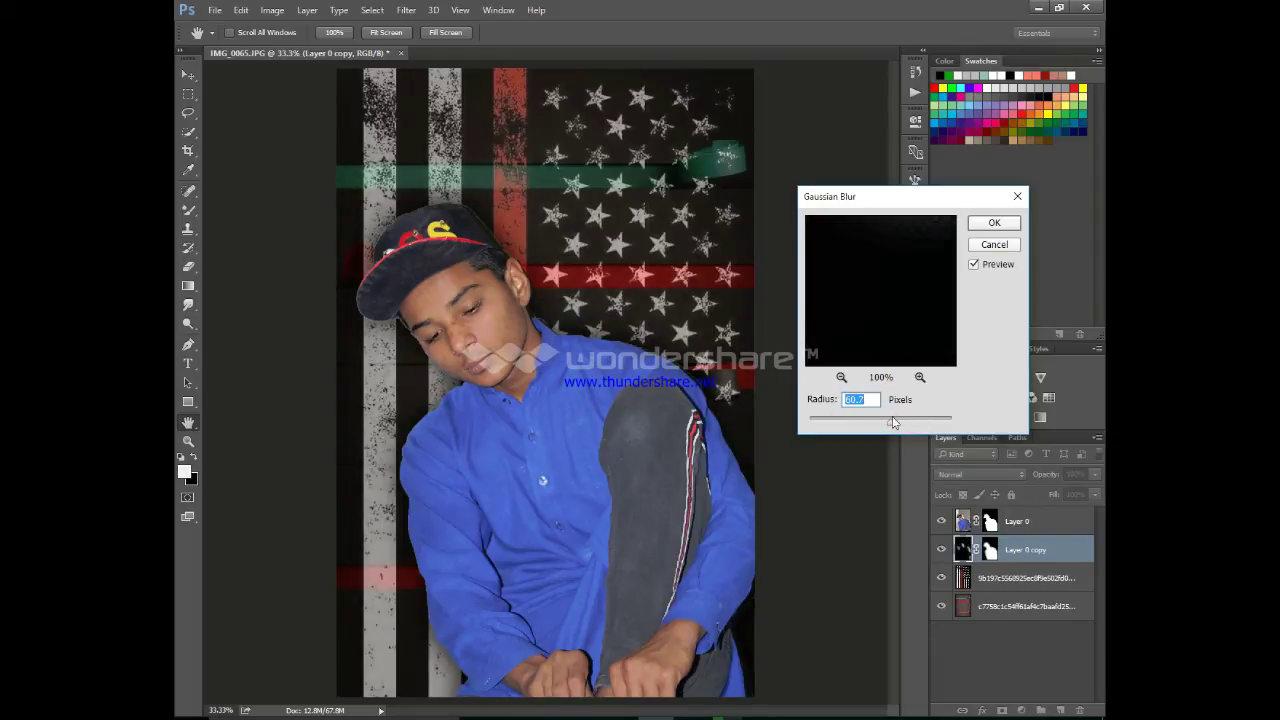
{"action": "left_click_drag", "start_coordinate": [893, 423], "coordinate": [892, 422]}
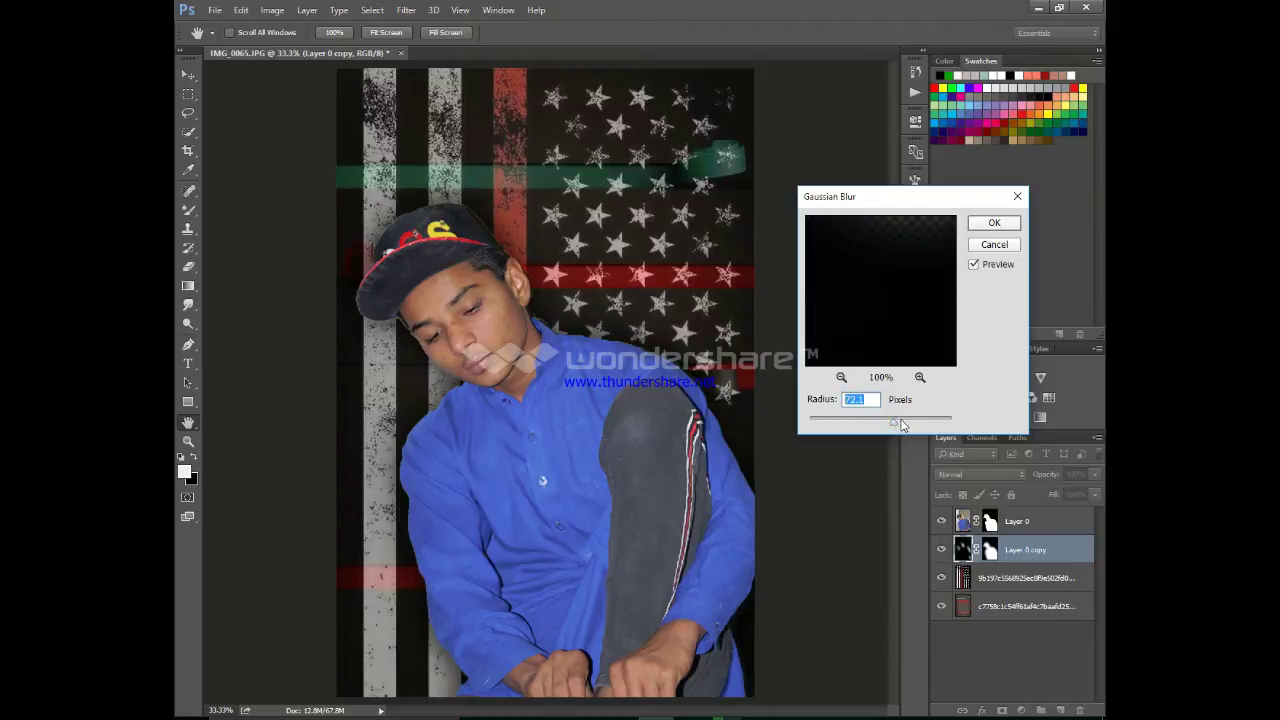
{"action": "key", "text": "Return"}
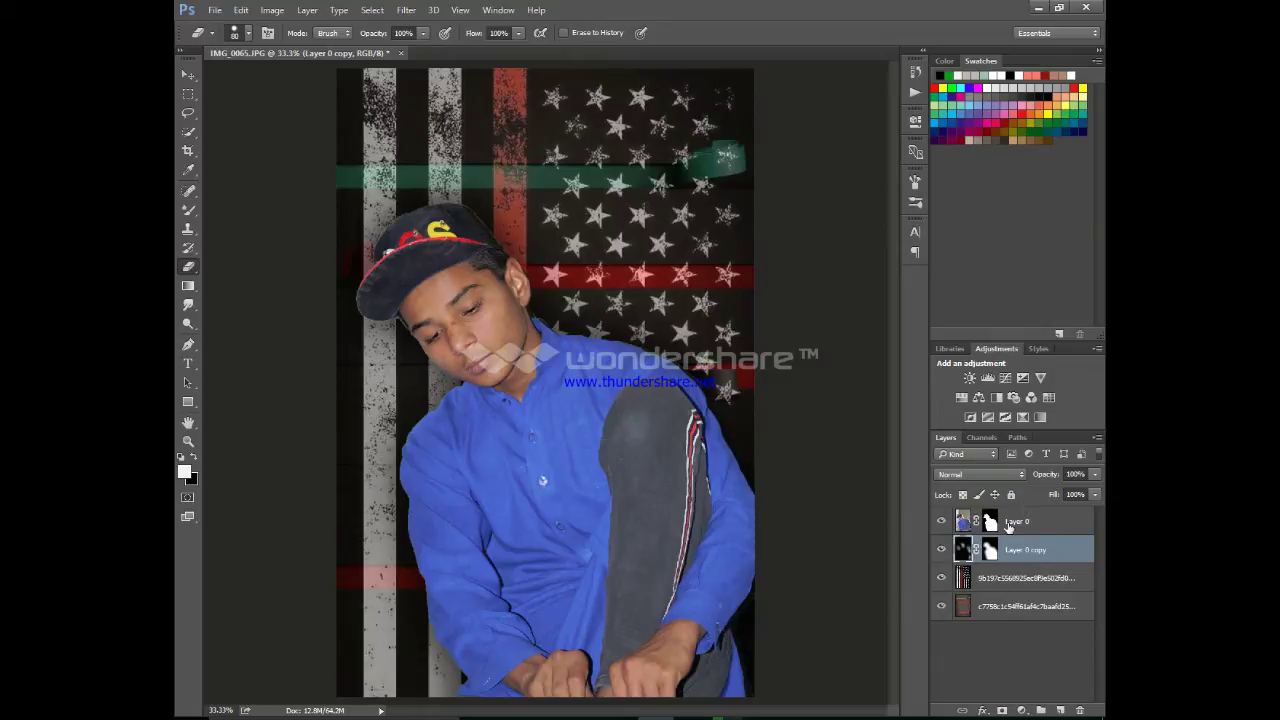
Step: Merge the boy, shadow and flag background layers into a single Layer 0
{"action": "left_click", "coordinate": [1010, 524], "text": "shift"}
{"action": "key", "text": "ctrl+e"}
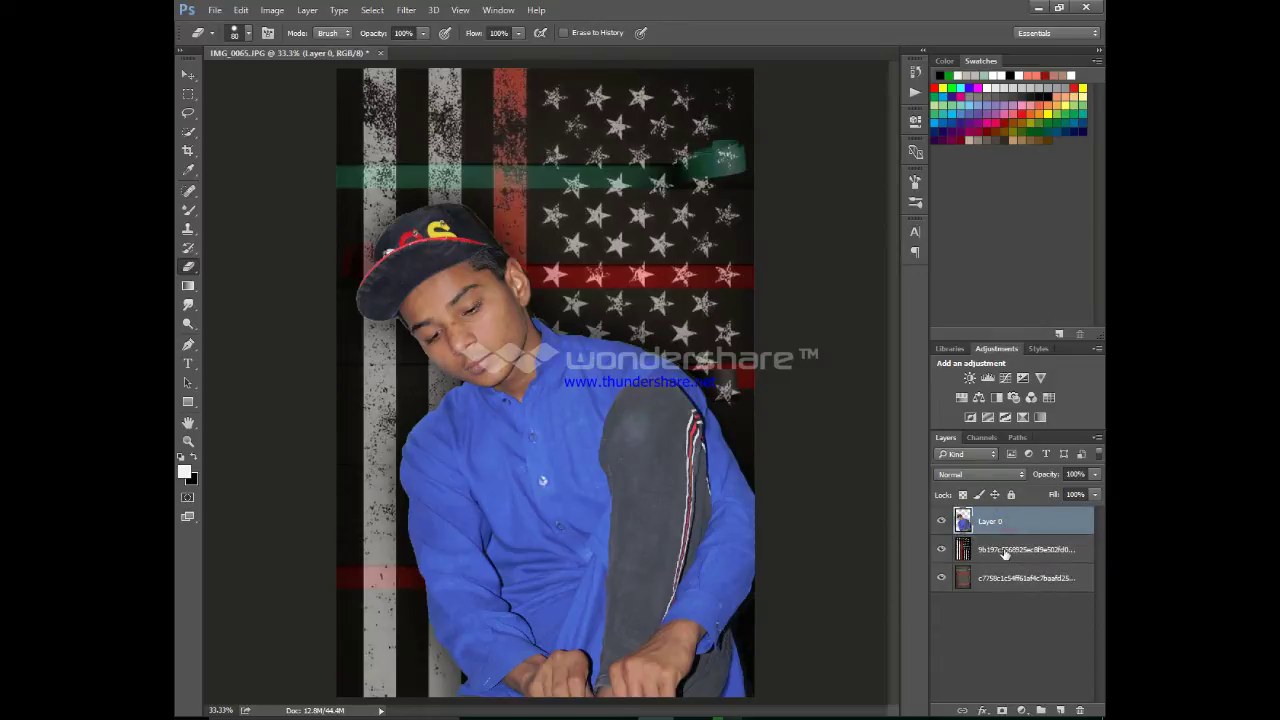
{"action": "left_click", "coordinate": [1005, 553], "text": "shift"}
{"action": "key", "text": "ctrl+e"}
{"action": "left_click", "coordinate": [990, 550], "text": "shift"}
{"action": "key", "text": "ctrl+e"}
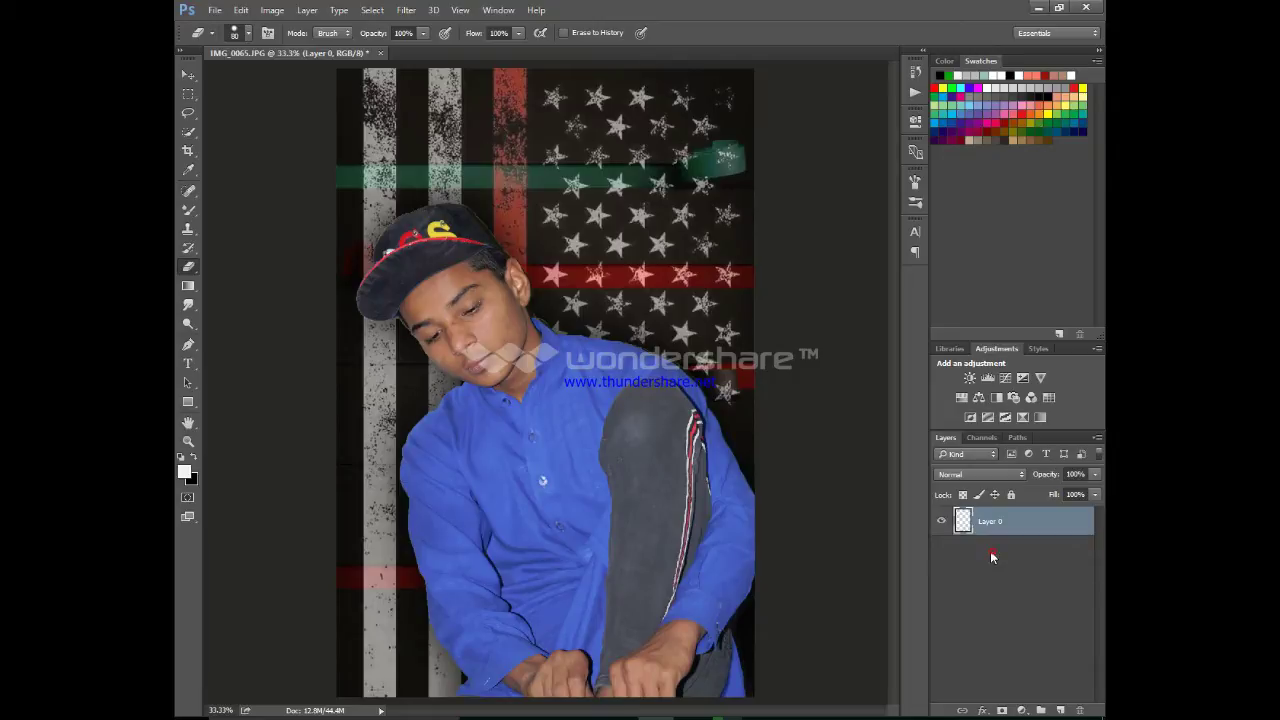
Step: Duplicate the merged Layer 0 and zoom to 100% on the boy's face
{"action": "key", "text": "ctrl+j"}
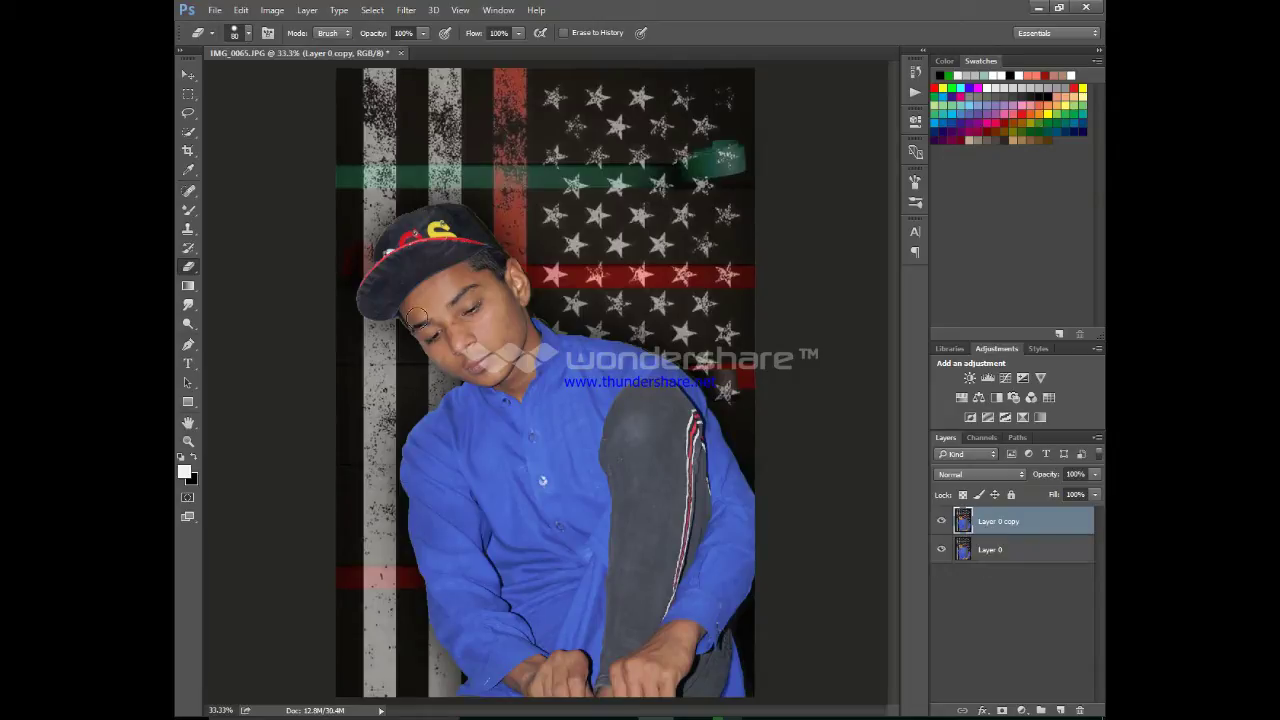
{"action": "left_click", "coordinate": [188, 209]}
{"action": "key", "text": "ctrl+plus"}
{"action": "key", "text": "ctrl+plus"}
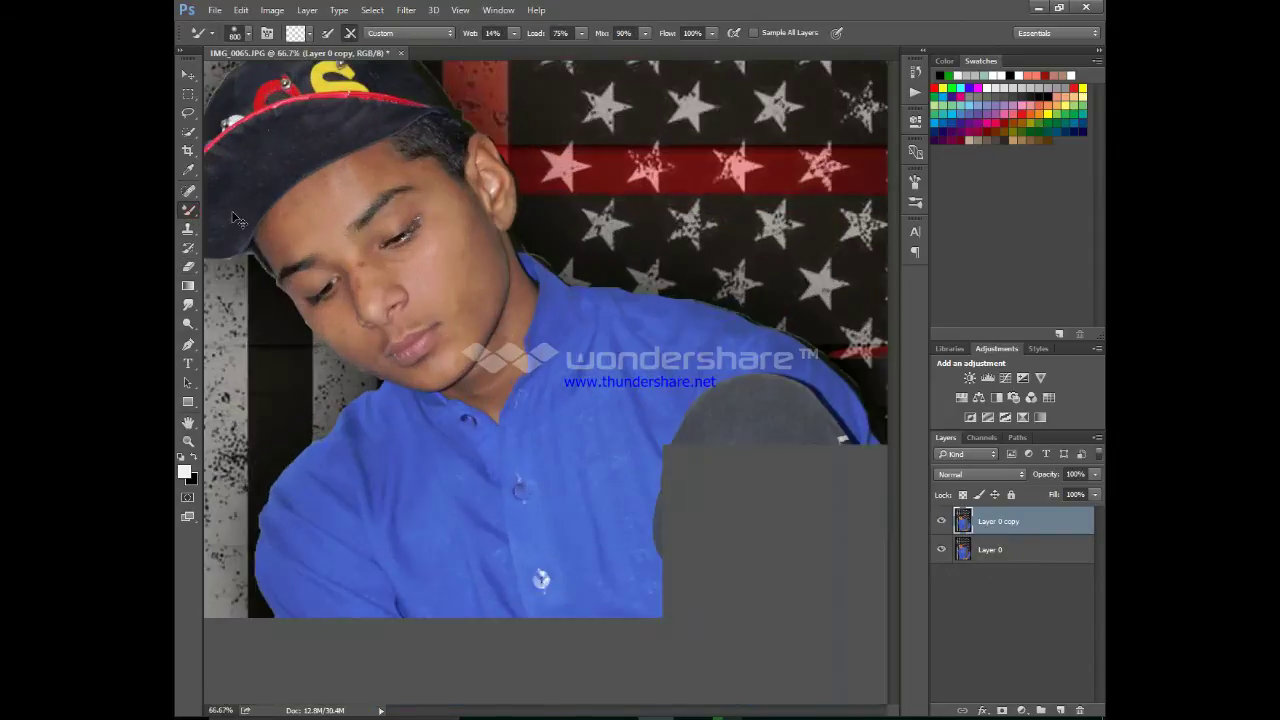
{"action": "key", "text": "ctrl+plus"}
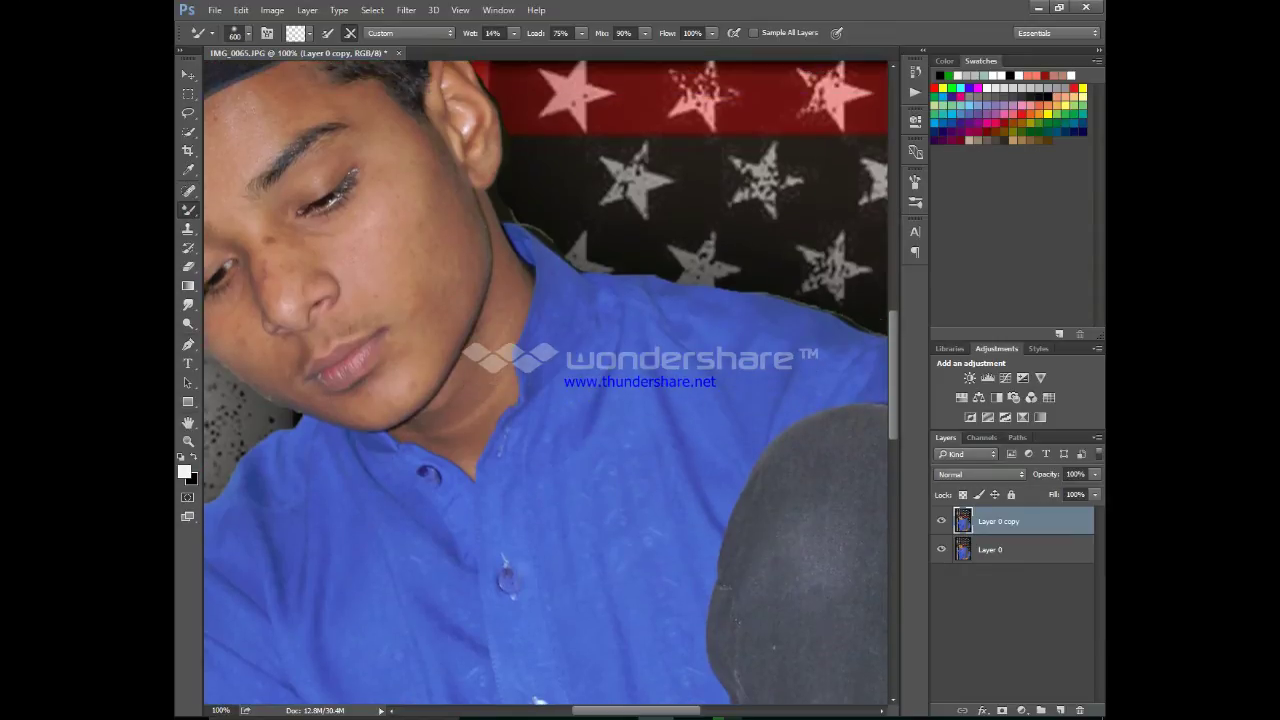
{"action": "left_click", "coordinate": [188, 190]}
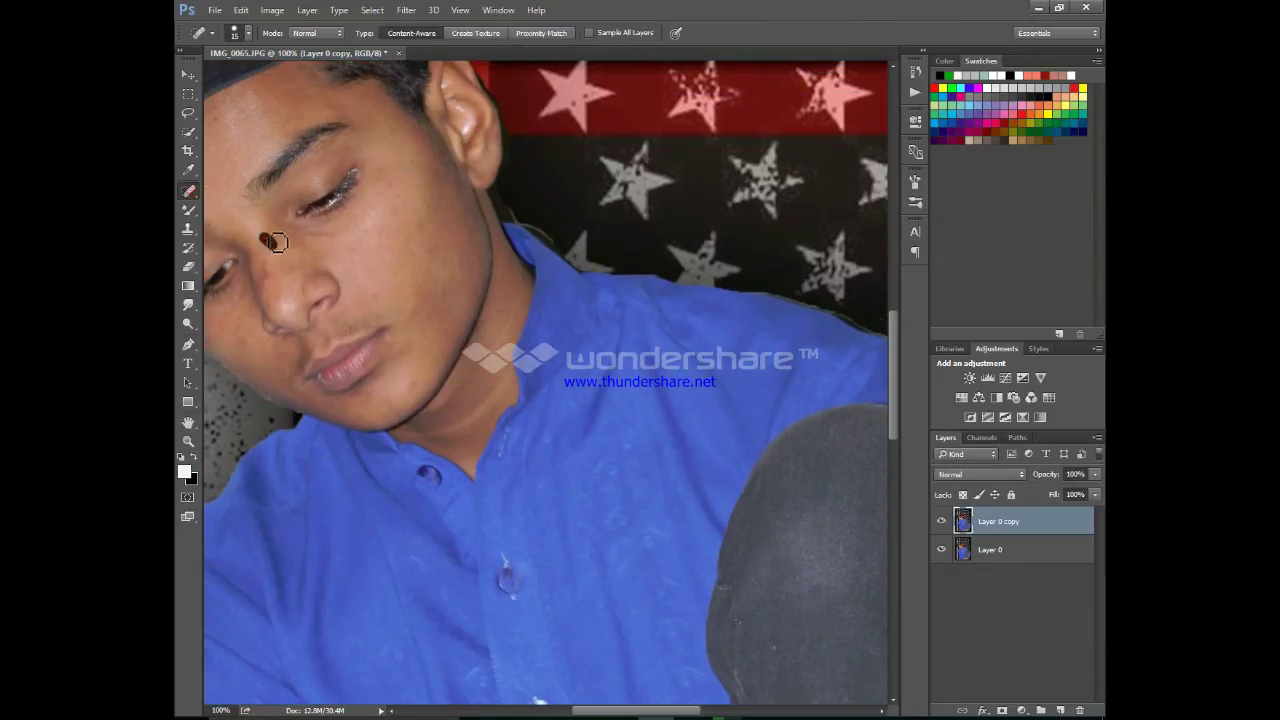
Step: Heal the dark spots on the nose bridge, cheek and chin with the Spot Healing Brush
{"action": "left_click_drag", "start_coordinate": [268, 240], "coordinate": [272, 285]}
{"action": "left_click_drag", "start_coordinate": [388, 218], "coordinate": [403, 250]}
{"action": "left_click", "coordinate": [404, 392]}
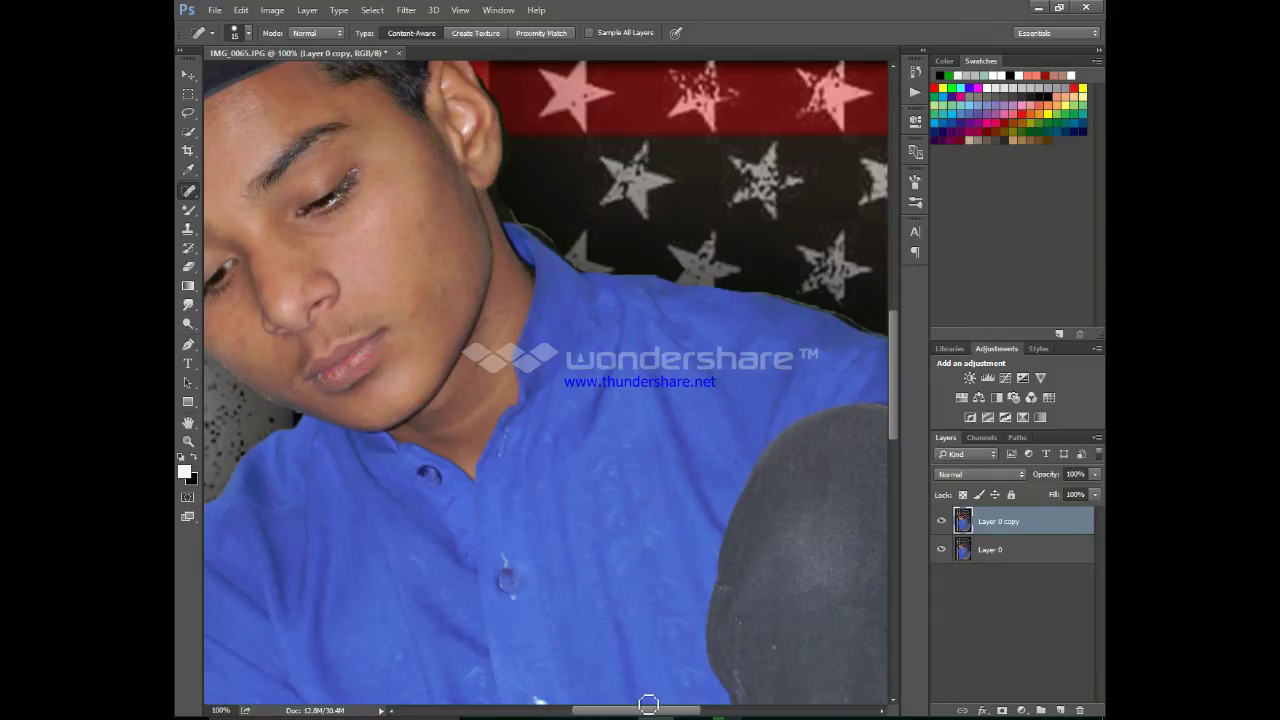
{"action": "left_click_drag", "start_coordinate": [640, 710], "coordinate": [605, 712]}
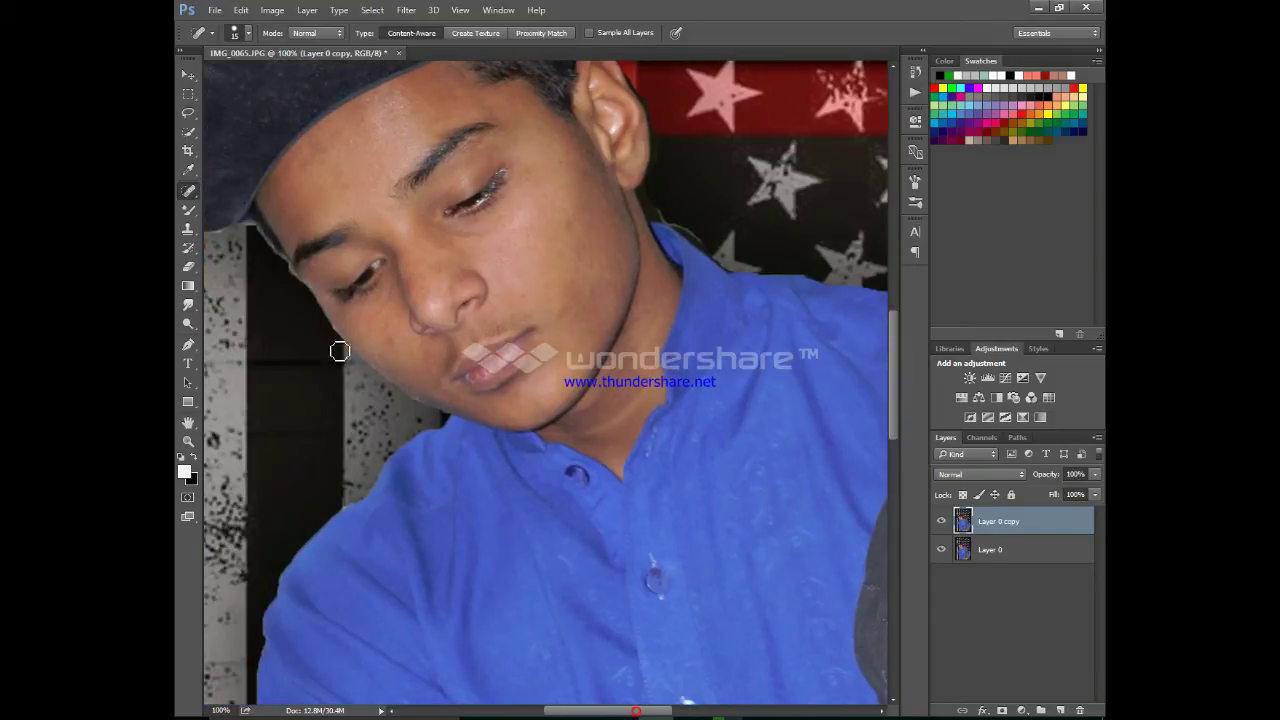
{"action": "left_click", "coordinate": [187, 209]}
{"action": "scroll", "coordinate": [370, 165], "scroll_direction": "up", "scroll_amount": 1}
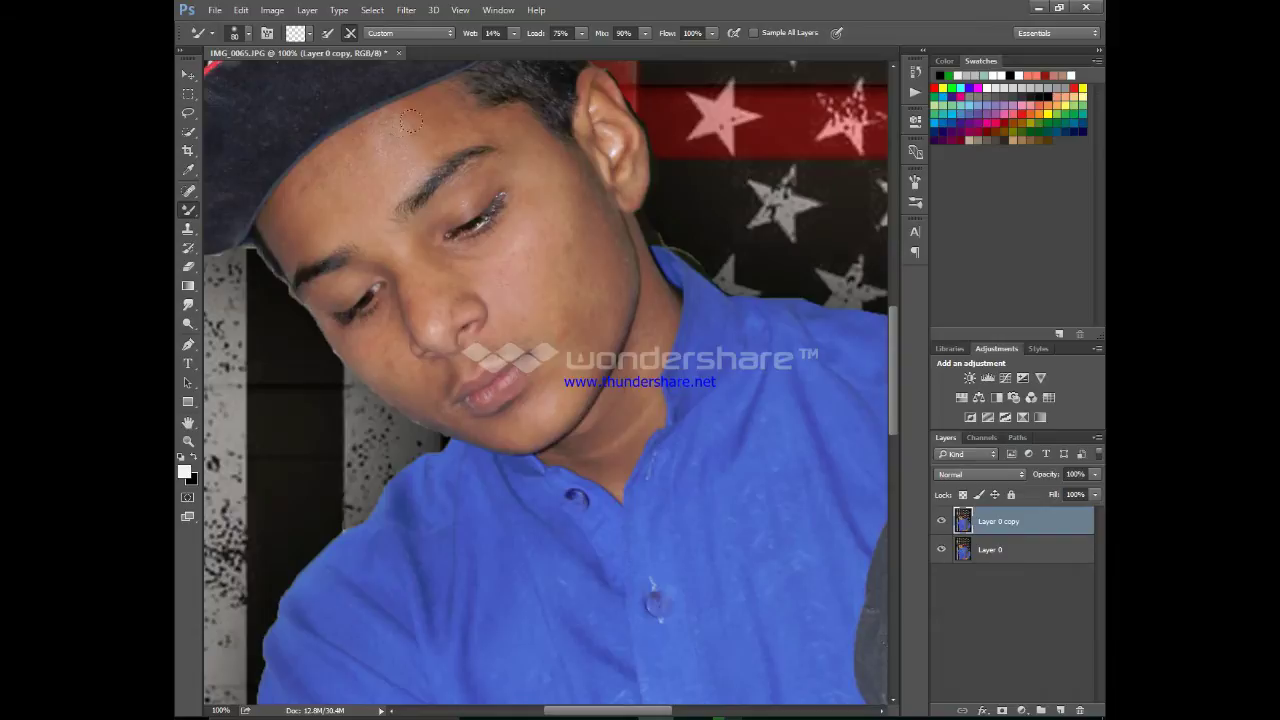
Step: Set the Mixer Brush wetness, then blend the skin on the cheek, chin, nose, eyes and eyebrow
{"action": "left_click", "coordinate": [515, 34]}
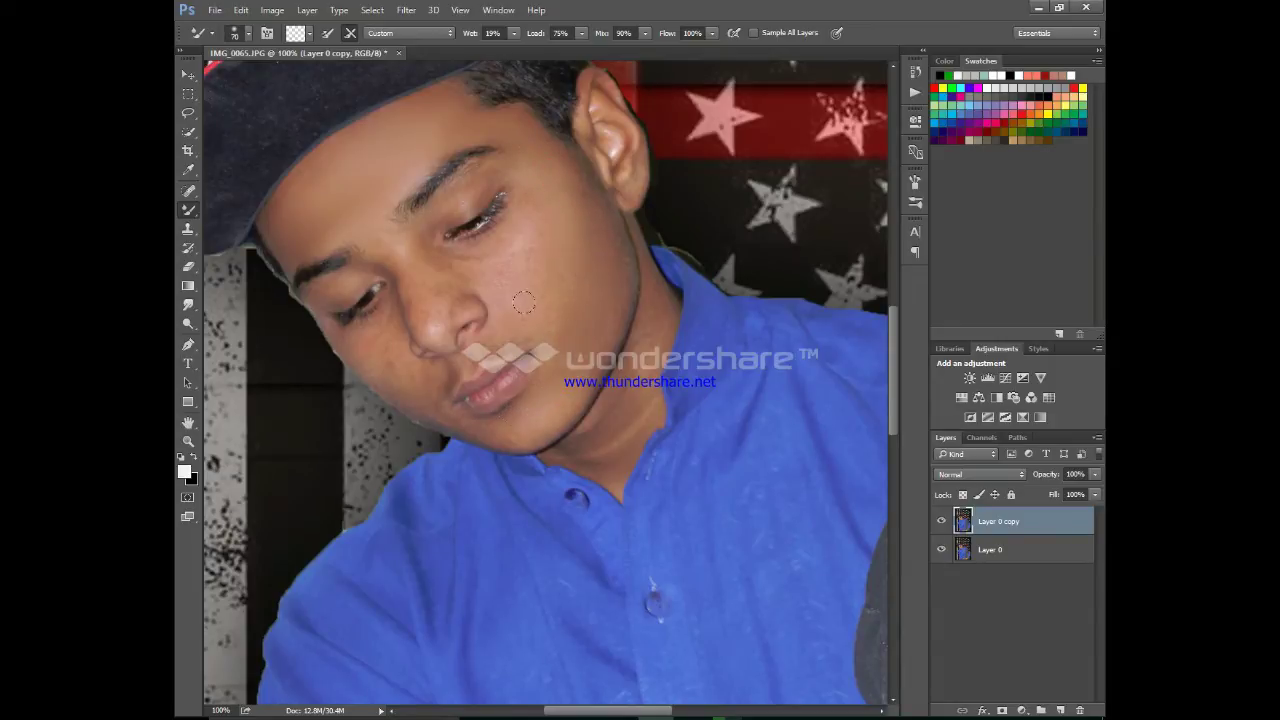
{"action": "left_click_drag", "start_coordinate": [524, 303], "coordinate": [553, 309]}
{"action": "key", "text": "bracketleft"}
{"action": "key", "text": "bracketleft"}
{"action": "left_click", "coordinate": [392, 258]}
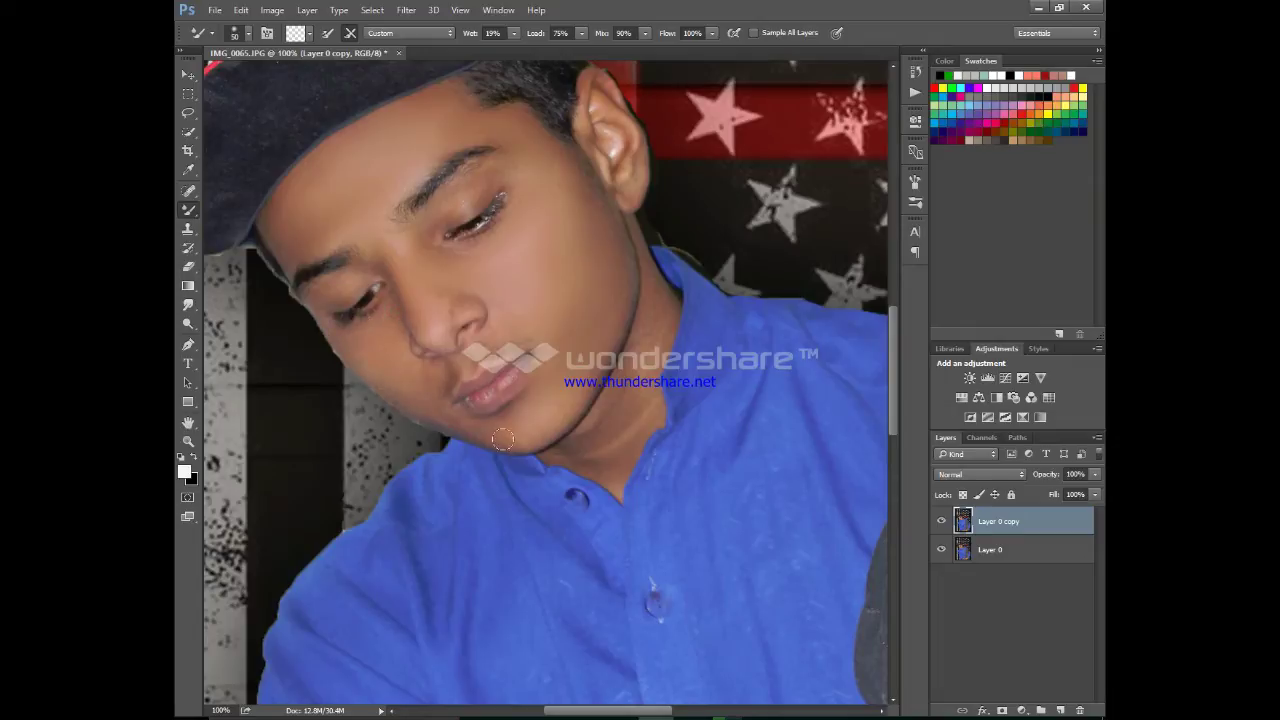
{"action": "key", "text": "bracketleft"}
{"action": "left_click", "coordinate": [373, 272]}
{"action": "key", "text": "bracketleft"}
{"action": "left_click", "coordinate": [327, 321]}
{"action": "left_click", "coordinate": [382, 295]}
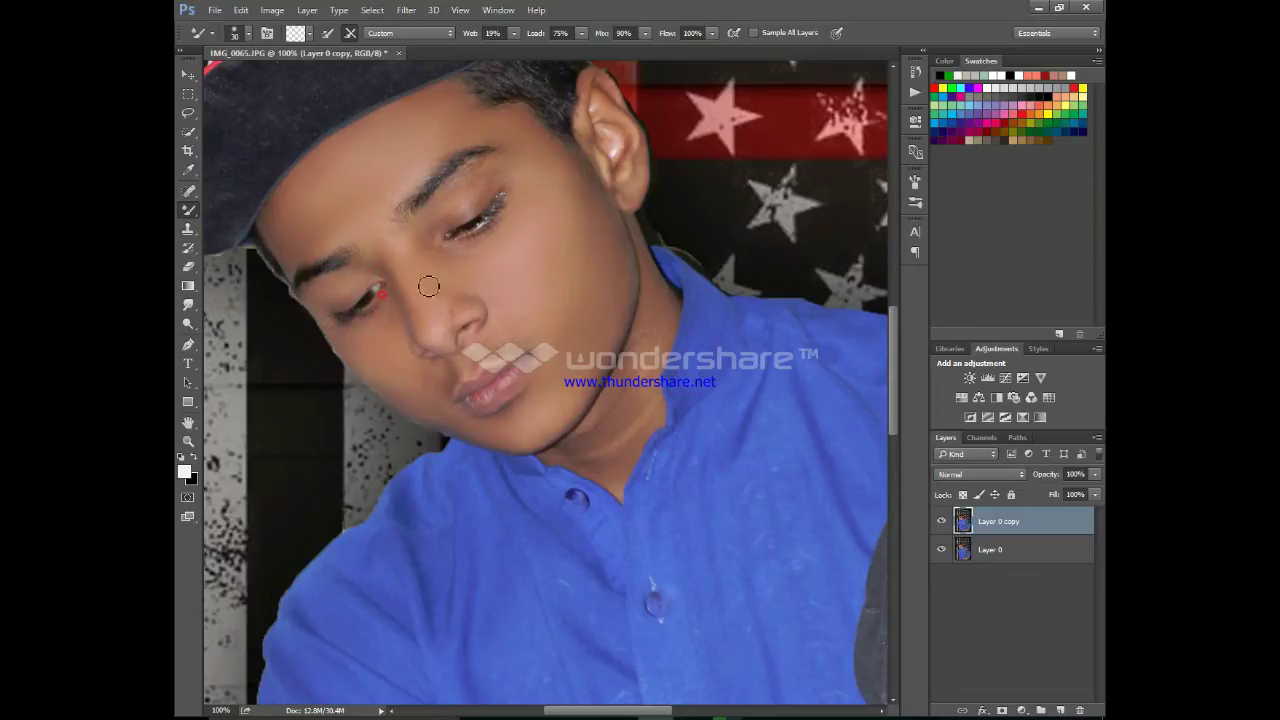
{"action": "left_click", "coordinate": [491, 185]}
Step: Blend the skin by the ear, down the neck, on the chin, lip corner and nose
{"action": "key", "text": "bracketright"}
{"action": "left_click", "coordinate": [626, 207]}
{"action": "left_click", "coordinate": [630, 234]}
{"action": "key", "text": "bracketleft"}
{"action": "left_click", "coordinate": [632, 389]}
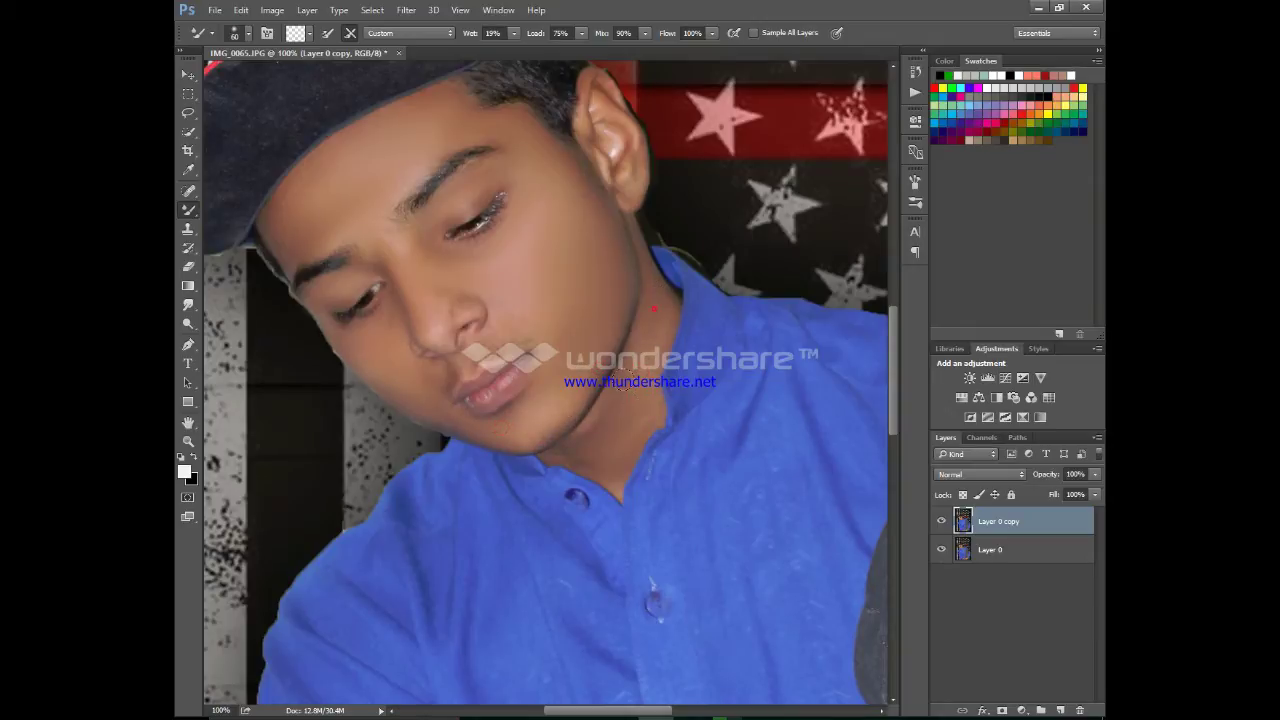
{"action": "left_click", "coordinate": [424, 400]}
{"action": "right_click", "coordinate": [514, 377]}
{"action": "left_click", "coordinate": [459, 363]}
Step: With a size-40 brush, blend the skin around the nose, mouth, cheek and below the lips
{"action": "key", "text": "bracketright"}
{"action": "left_click", "coordinate": [447, 313]}
{"action": "left_click", "coordinate": [439, 331]}
{"action": "left_click", "coordinate": [484, 295]}
{"action": "left_click", "coordinate": [435, 377]}
{"action": "left_click", "coordinate": [383, 333]}
{"action": "left_click", "coordinate": [410, 370]}
{"action": "scroll", "coordinate": [716, 360], "scroll_direction": "down", "scroll_amount": 1}
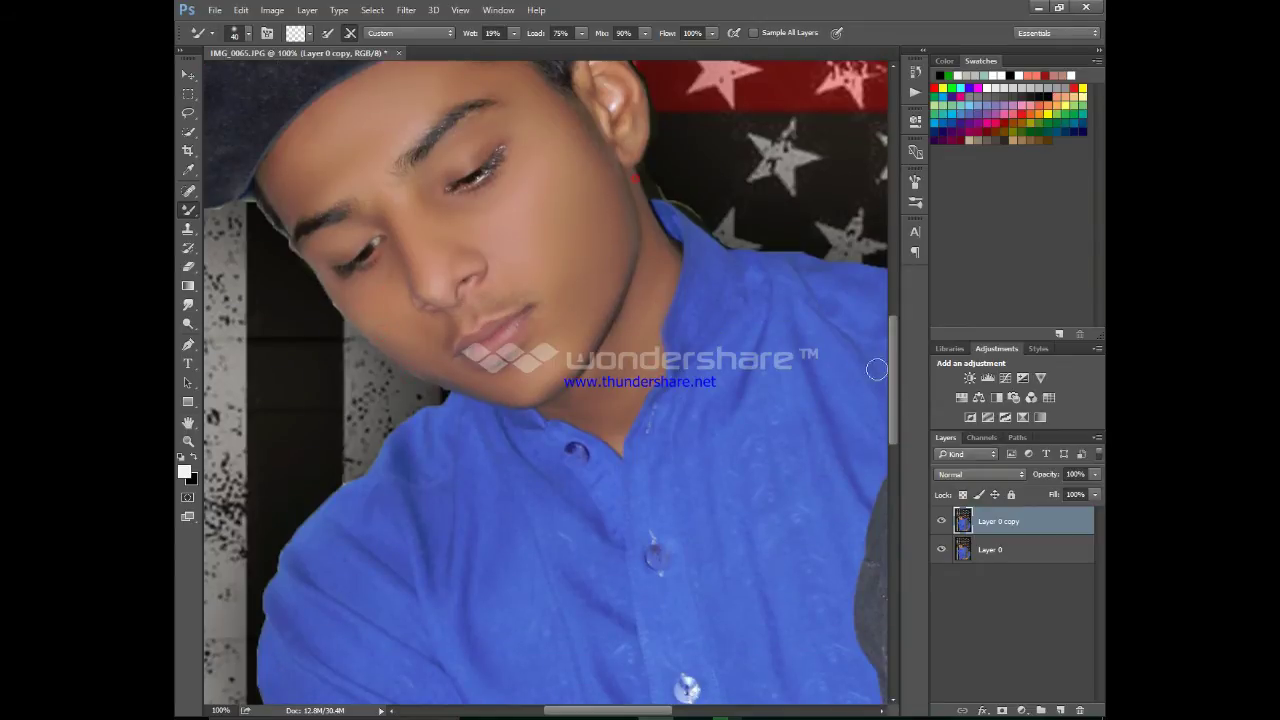
{"action": "left_click_drag", "start_coordinate": [893, 363], "coordinate": [889, 542]}
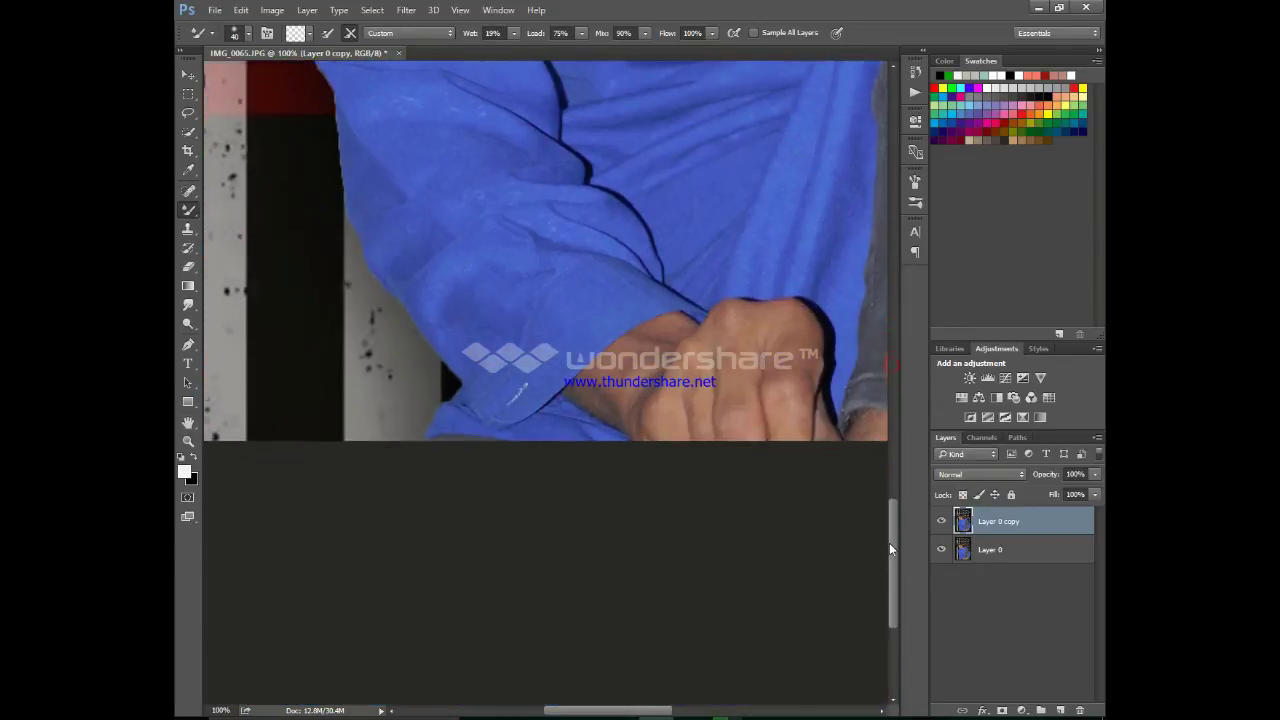
Step: Blend the skin over the boy's knuckles, both hands and wrist with the Mixer Brush
{"action": "left_click", "coordinate": [782, 324]}
{"action": "left_click", "coordinate": [668, 337]}
{"action": "left_click_drag", "start_coordinate": [612, 713], "coordinate": [665, 711]}
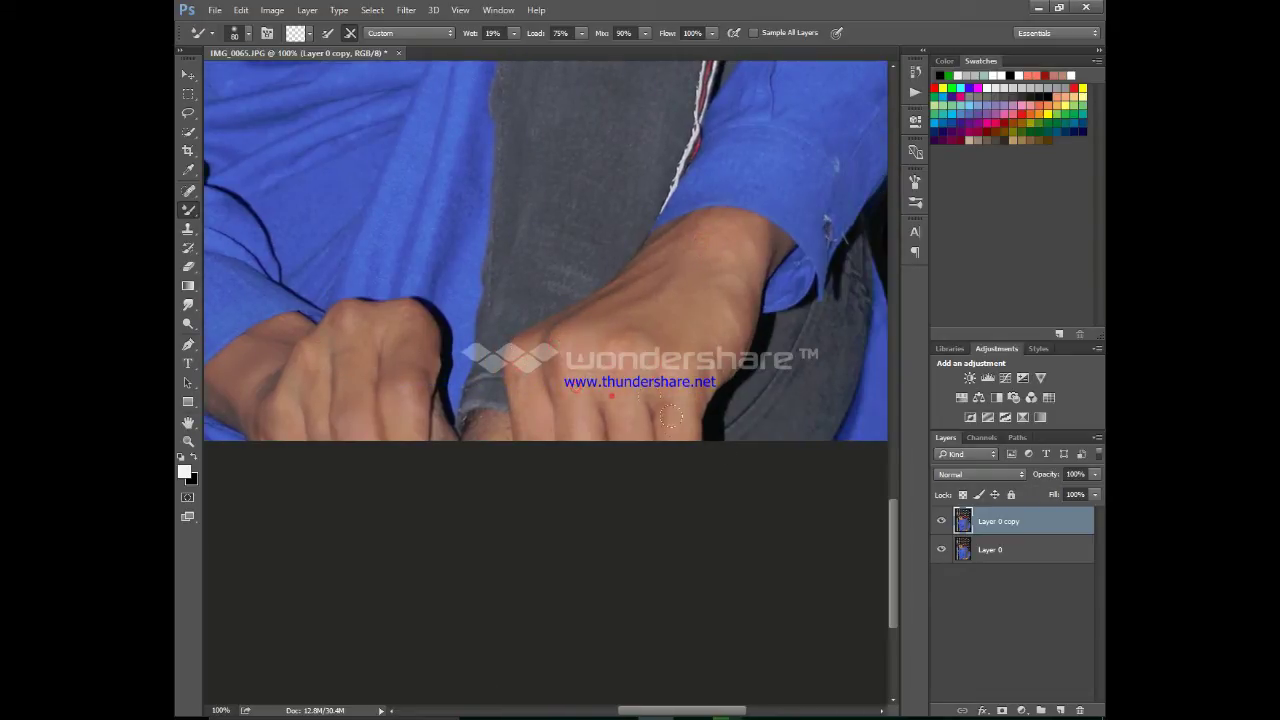
{"action": "left_click", "coordinate": [612, 397]}
{"action": "left_click", "coordinate": [676, 420]}
{"action": "key", "text": "ctrl+minus"}
{"action": "key", "text": "ctrl+minus"}
{"action": "key", "text": "ctrl+minus"}
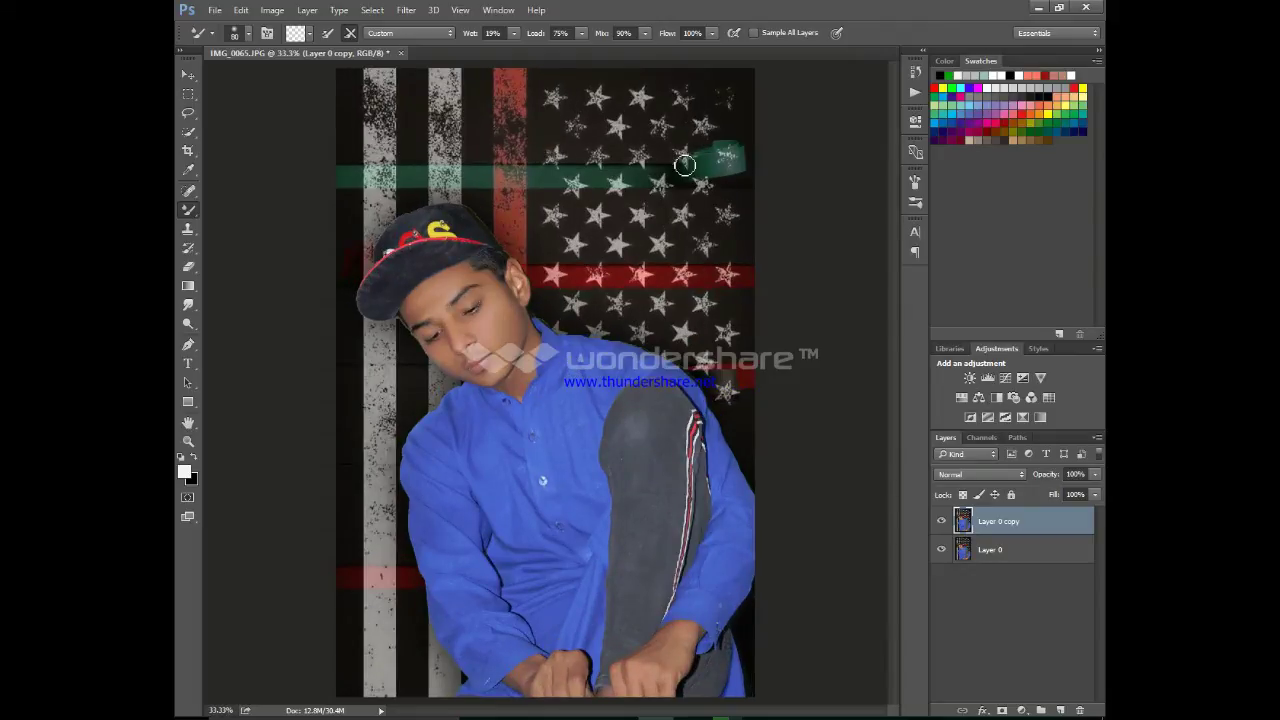
Step: In the Camera Raw filter, set Temperature +11, Exposure +0.10, Highlights -100, Whites +23 and Dehaze -10
{"action": "left_click", "coordinate": [403, 10]}
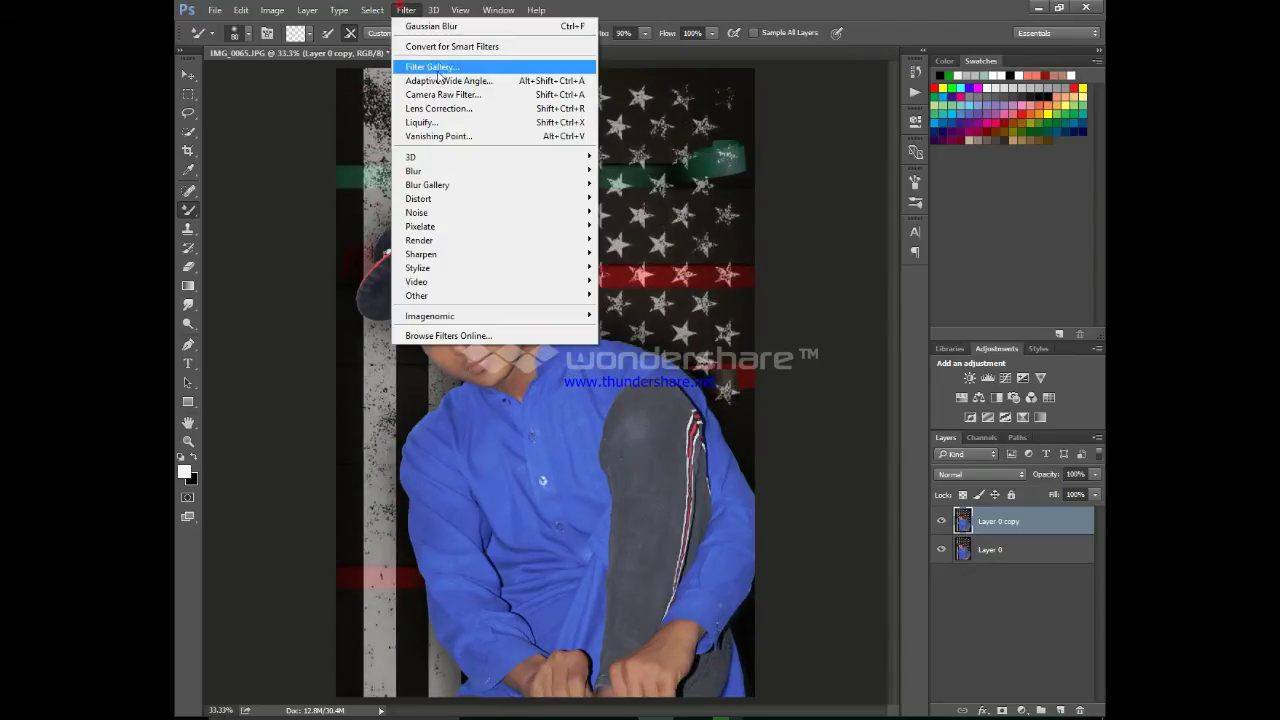
{"action": "left_click", "coordinate": [447, 94]}
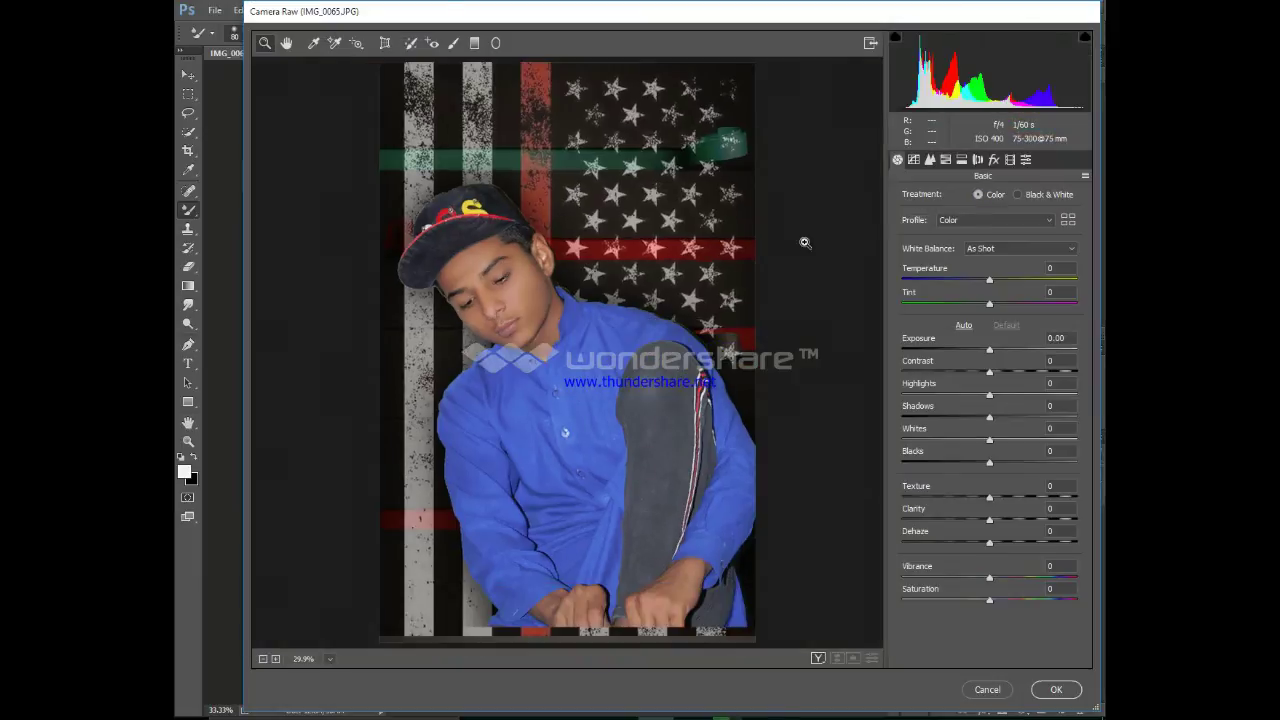
{"action": "left_click_drag", "start_coordinate": [989, 279], "coordinate": [997, 277]}
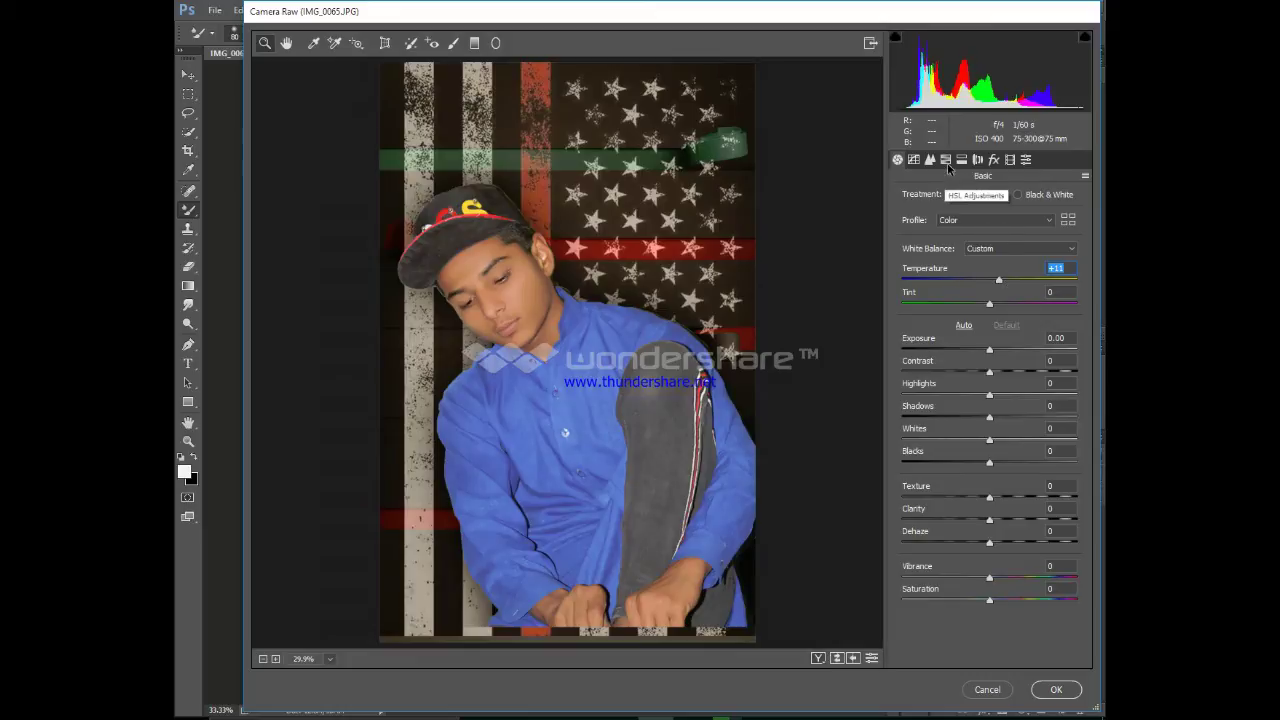
{"action": "left_click_drag", "start_coordinate": [989, 356], "coordinate": [995, 352]}
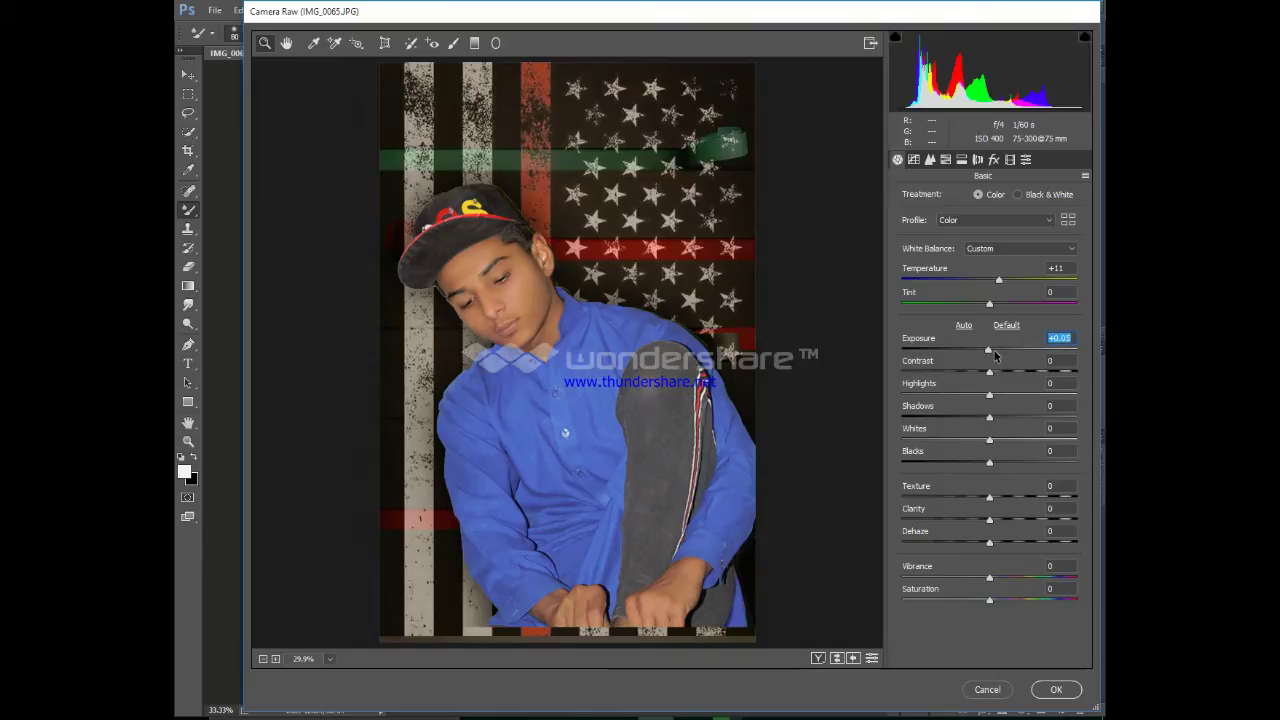
{"action": "mouse_move", "coordinate": [995, 352]}
{"action": "left_mouse_down"}
{"action": "mouse_move", "coordinate": [932, 395]}
{"action": "mouse_move", "coordinate": [1002, 416]}
{"action": "mouse_move", "coordinate": [1025, 441]}
{"action": "mouse_move", "coordinate": [1009, 440]}
{"action": "mouse_move", "coordinate": [1011, 463]}
{"action": "mouse_move", "coordinate": [986, 466]}
{"action": "mouse_move", "coordinate": [1007, 465]}
{"action": "mouse_move", "coordinate": [1001, 498]}
{"action": "left_mouse_up"}
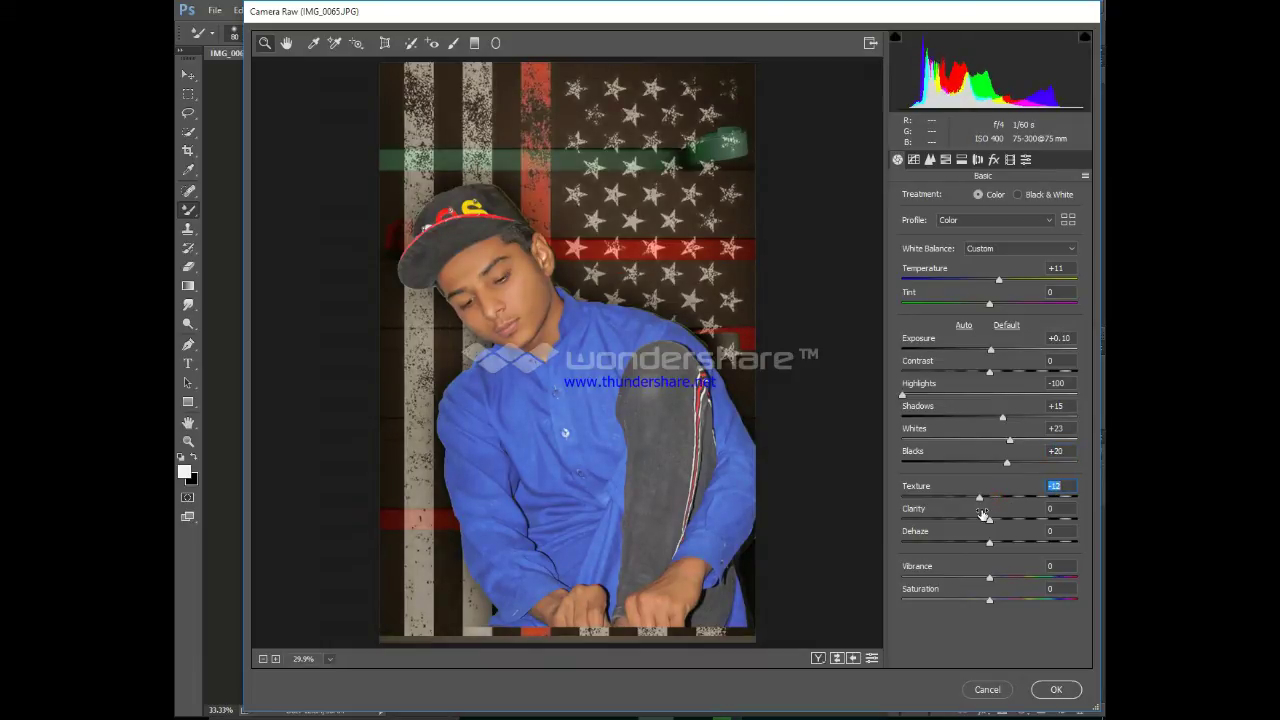
{"action": "left_click_drag", "start_coordinate": [990, 547], "coordinate": [981, 549]}
Step: Max out red HSL saturation, boost yellows, aquas and blues, and lower oranges slightly
{"action": "left_click", "coordinate": [946, 159]}
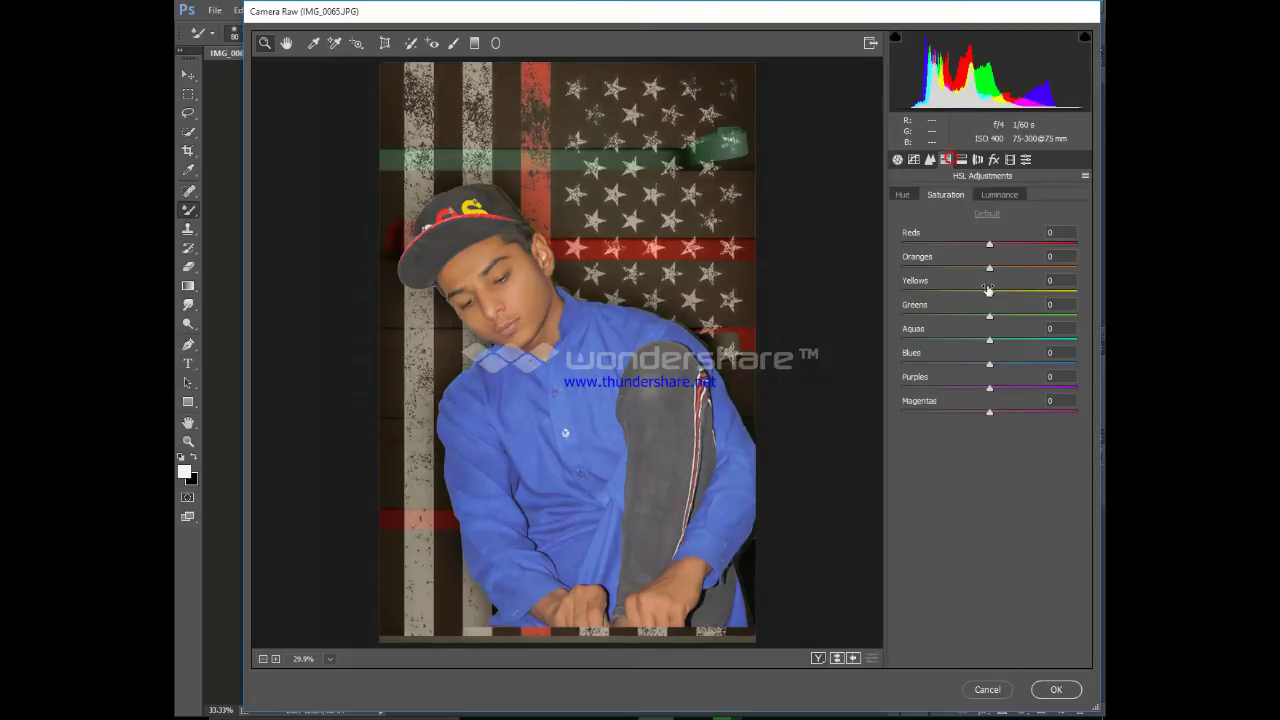
{"action": "left_click_drag", "start_coordinate": [989, 244], "coordinate": [1049, 240]}
{"action": "left_click_drag", "start_coordinate": [989, 268], "coordinate": [979, 270]}
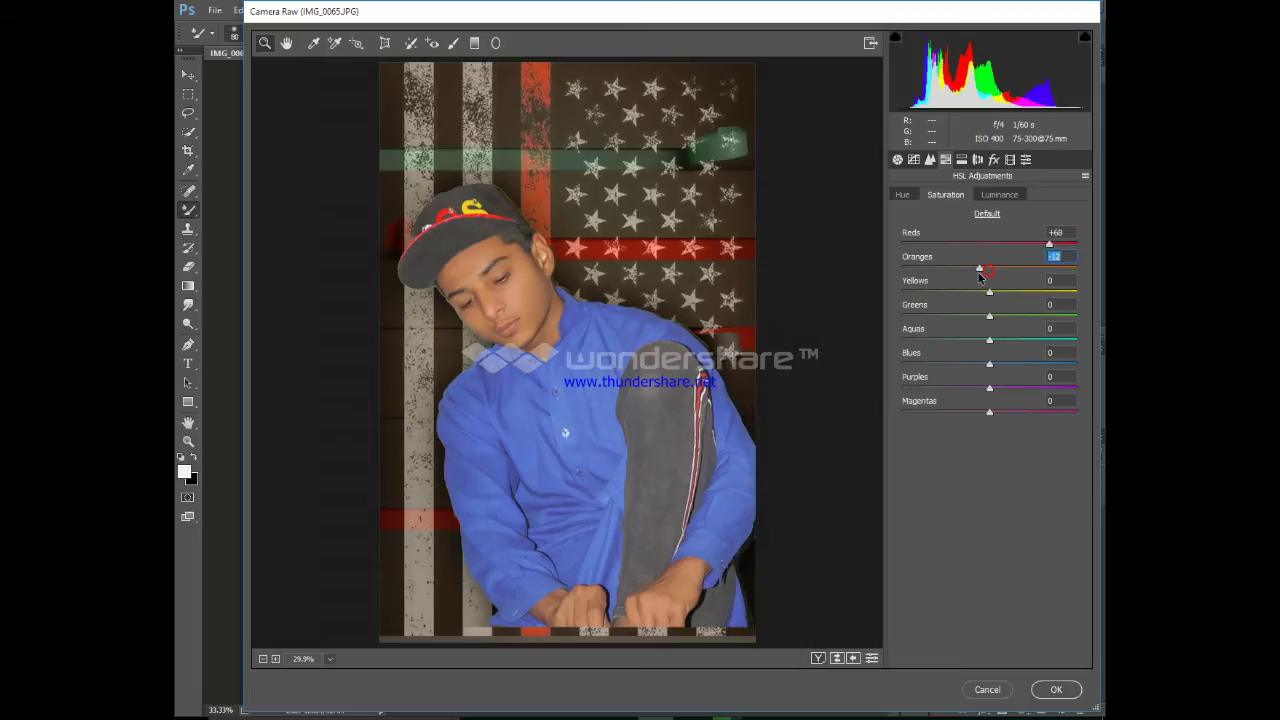
{"action": "left_click_drag", "start_coordinate": [1057, 246], "coordinate": [1101, 240]}
{"action": "mouse_move", "coordinate": [989, 292]}
{"action": "left_mouse_down"}
{"action": "mouse_move", "coordinate": [1013, 292]}
{"action": "mouse_move", "coordinate": [1038, 318]}
{"action": "mouse_move", "coordinate": [1006, 364]}
{"action": "left_mouse_up"}
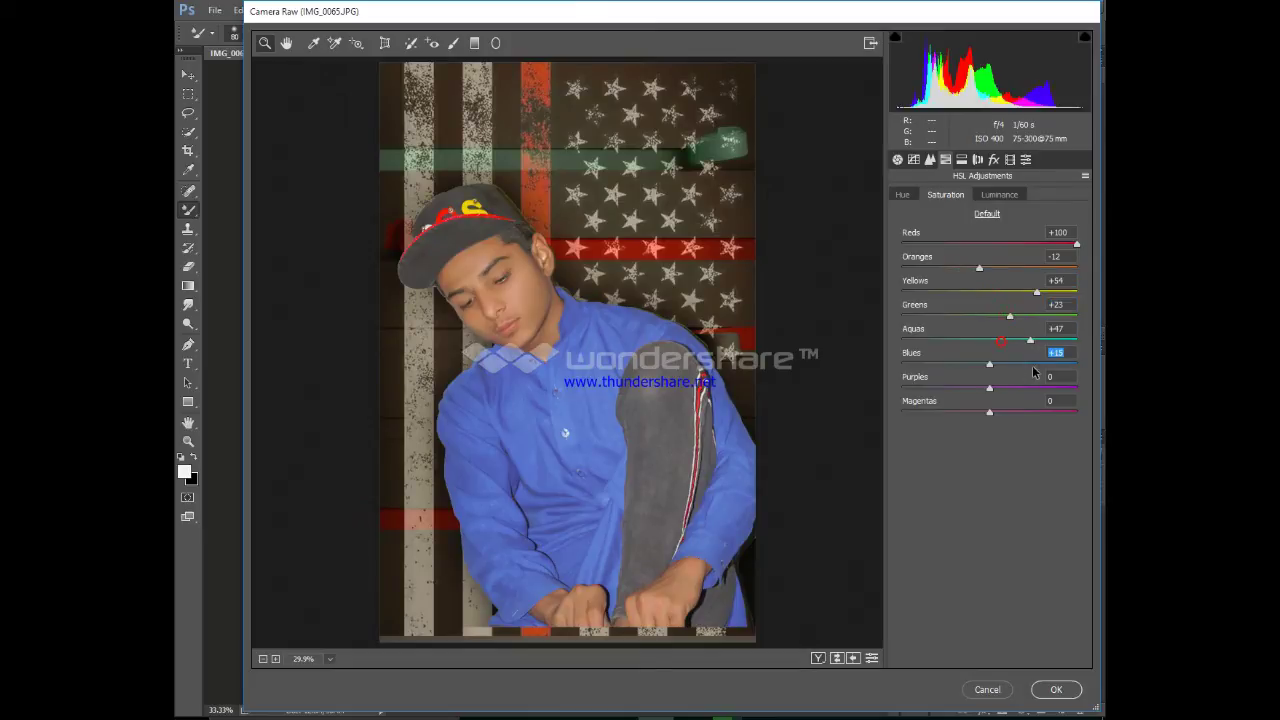
{"action": "left_click", "coordinate": [990, 388]}
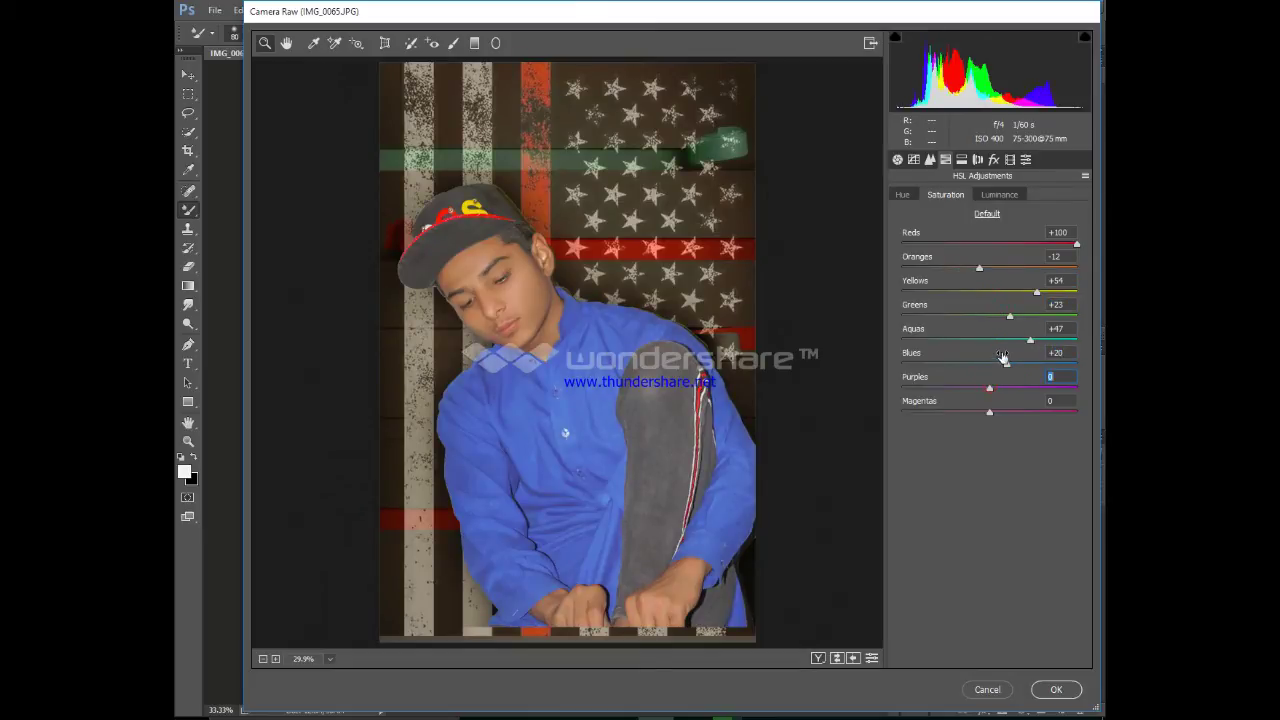
Step: Lighten reds and oranges, then set Hue Yellows -4 and Blues -61 for a teal shirt
{"action": "left_click", "coordinate": [1000, 194]}
{"action": "mouse_move", "coordinate": [989, 244]}
{"action": "left_mouse_down"}
{"action": "mouse_move", "coordinate": [1008, 245]}
{"action": "mouse_move", "coordinate": [995, 245]}
{"action": "mouse_move", "coordinate": [1009, 275]}
{"action": "mouse_move", "coordinate": [978, 277]}
{"action": "left_mouse_up"}
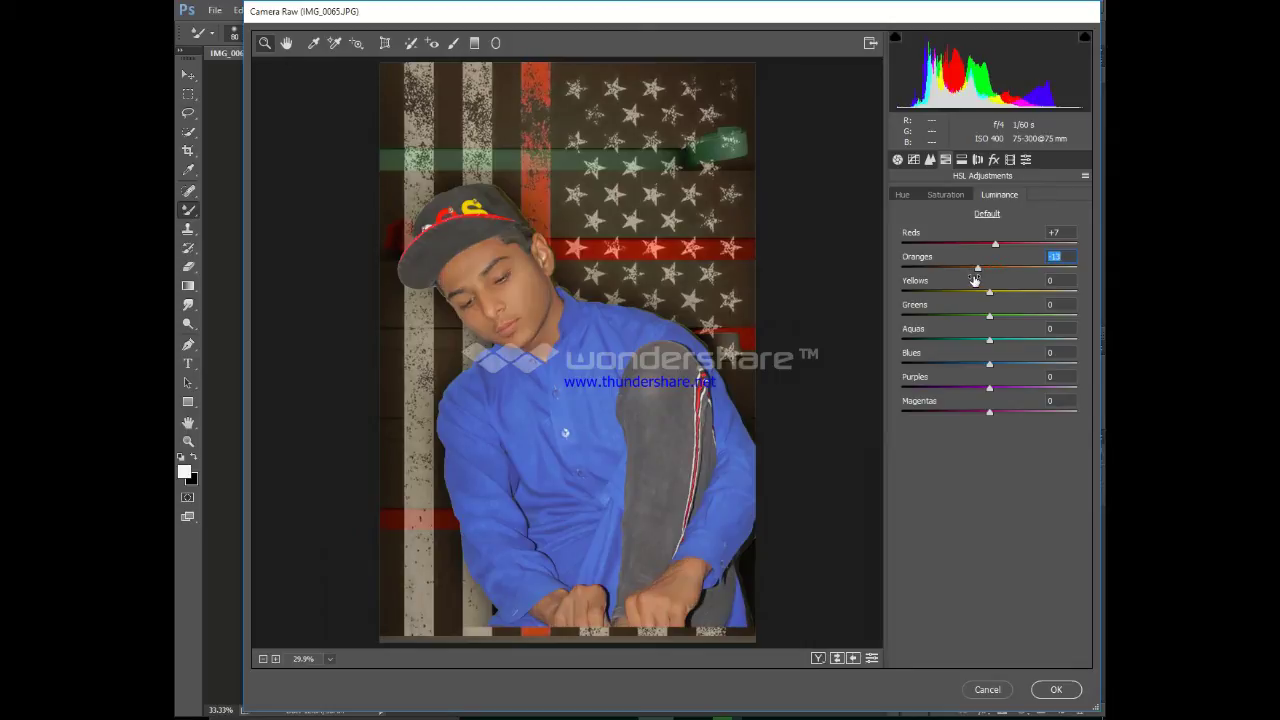
{"action": "left_click", "coordinate": [995, 270]}
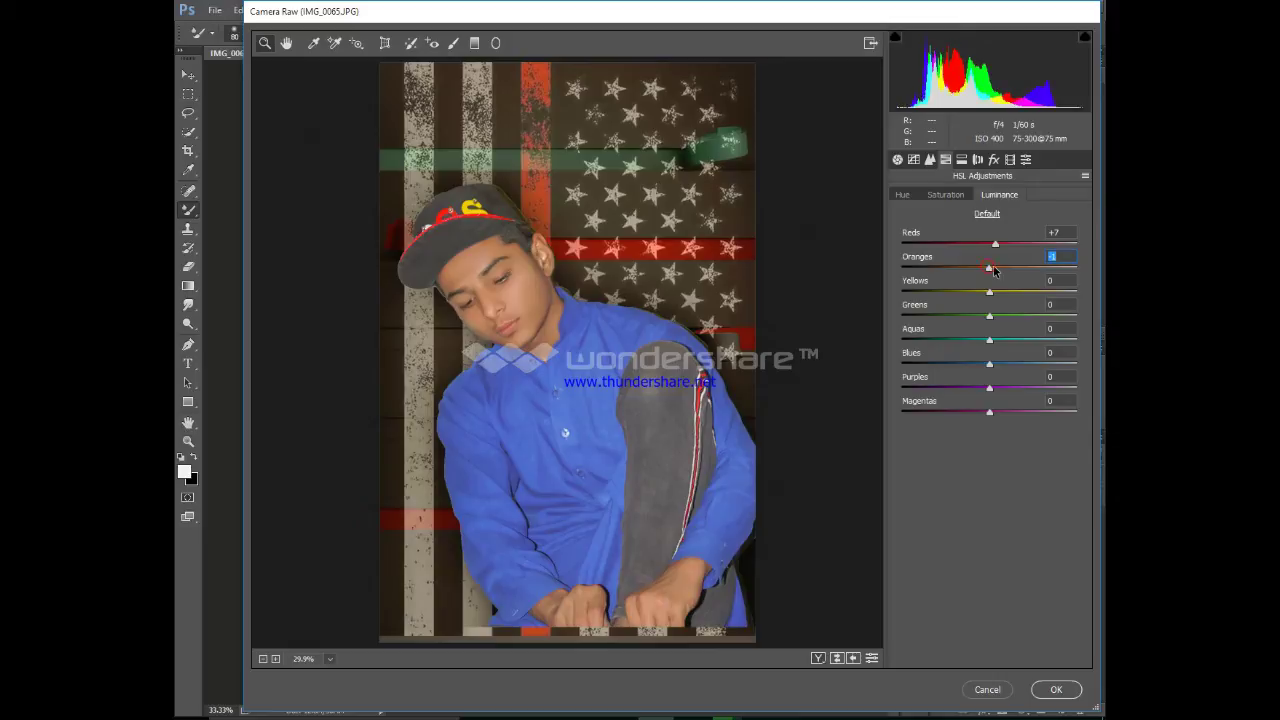
{"action": "left_click", "coordinate": [910, 196]}
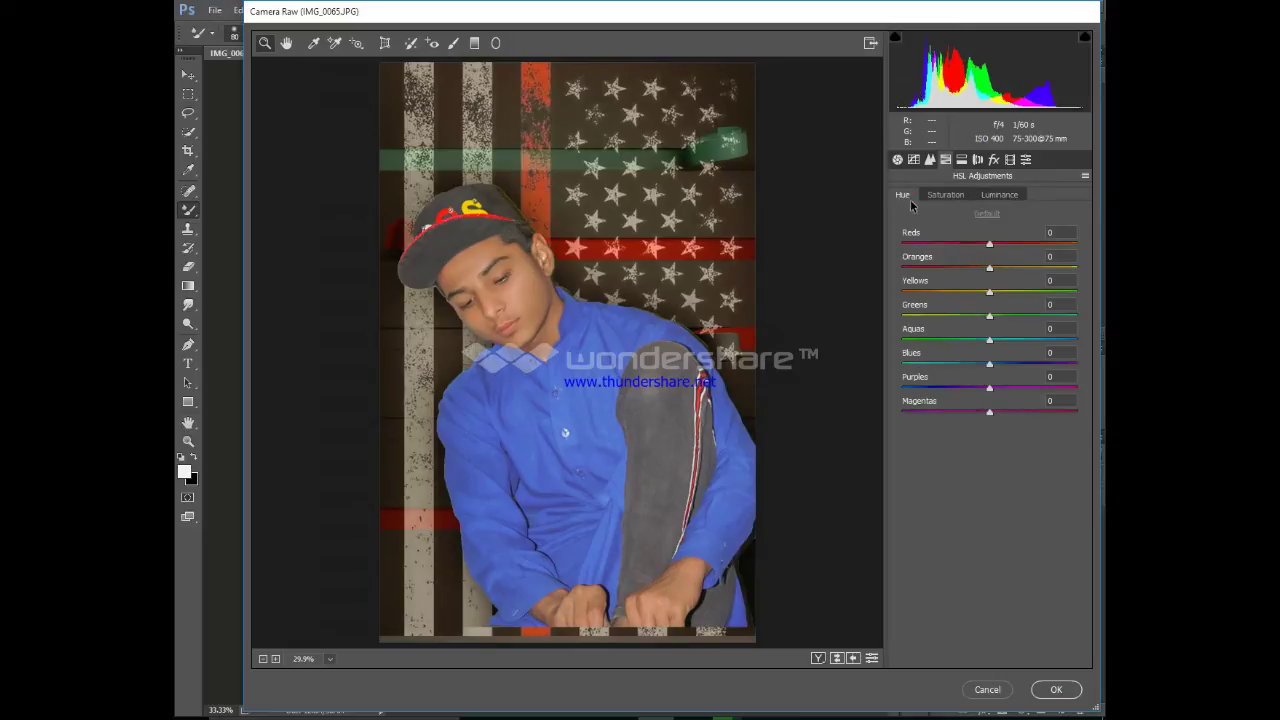
{"action": "left_click", "coordinate": [985, 293]}
{"action": "mouse_move", "coordinate": [990, 364]}
{"action": "left_mouse_down"}
{"action": "mouse_move", "coordinate": [895, 385]}
{"action": "mouse_move", "coordinate": [936, 378]}
{"action": "left_mouse_up"}
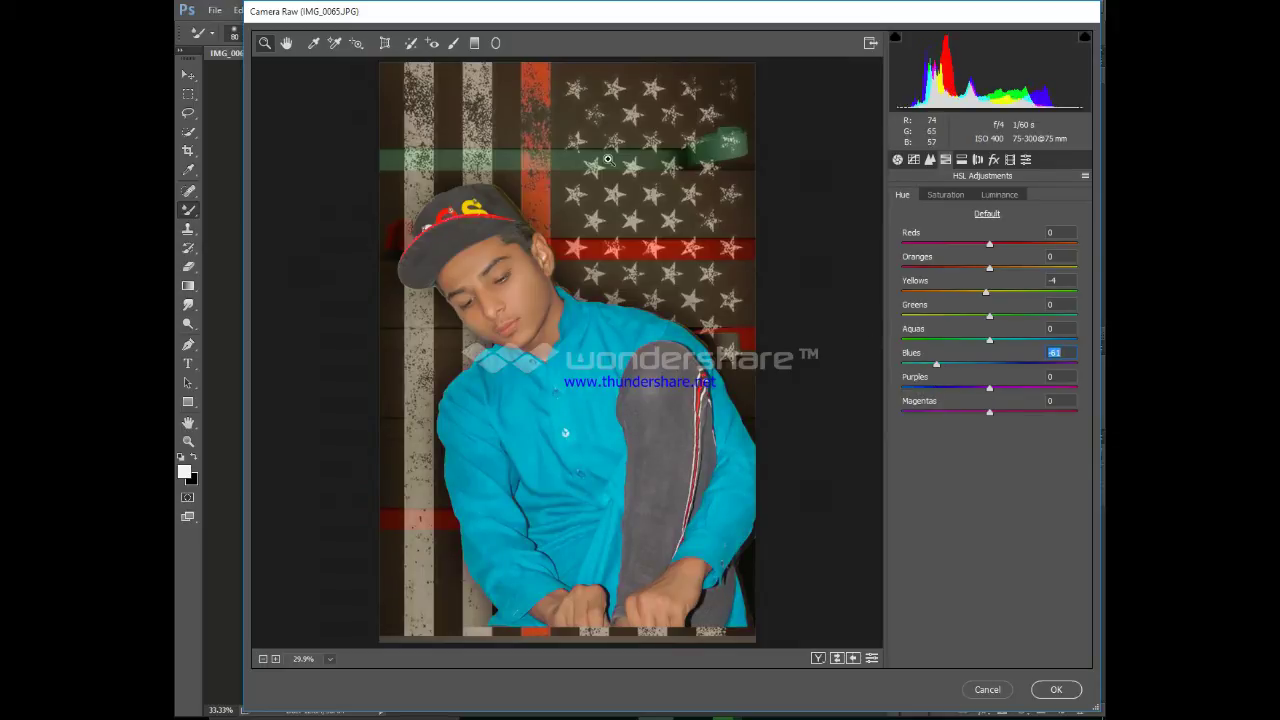
Step: Add a -49 post-crop vignette with midpoint 72, roundness +33 and raised highlights, then apply it
{"action": "left_click", "coordinate": [996, 163]}
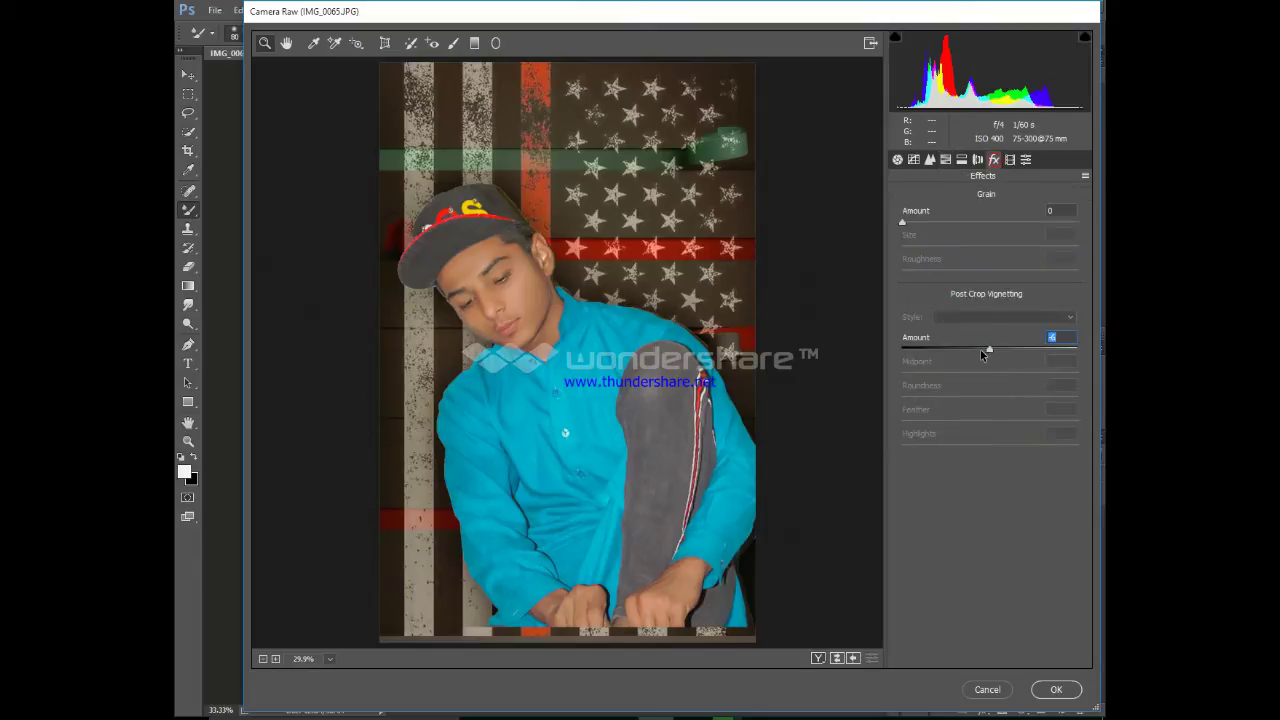
{"action": "mouse_move", "coordinate": [989, 348]}
{"action": "left_mouse_down"}
{"action": "mouse_move", "coordinate": [966, 357]}
{"action": "mouse_move", "coordinate": [1005, 397]}
{"action": "left_mouse_up"}
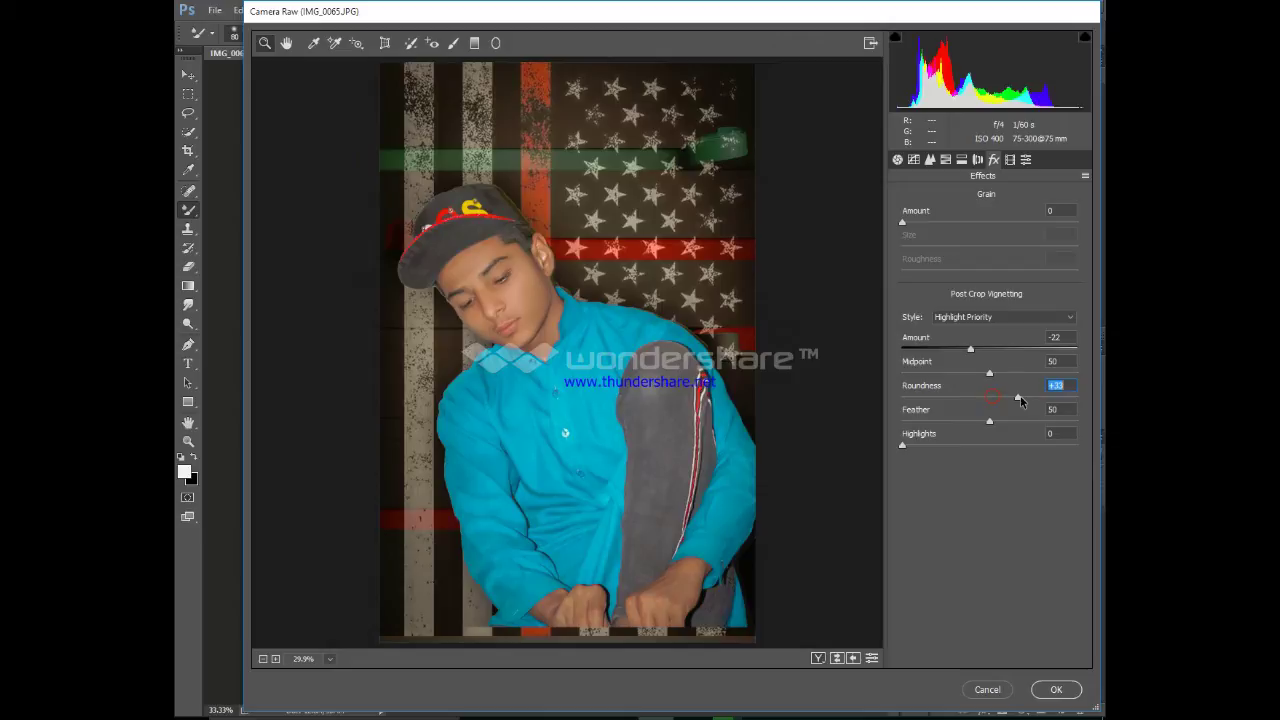
{"action": "mouse_move", "coordinate": [970, 348]}
{"action": "left_mouse_down"}
{"action": "mouse_move", "coordinate": [947, 350]}
{"action": "mouse_move", "coordinate": [1027, 373]}
{"action": "left_mouse_up"}
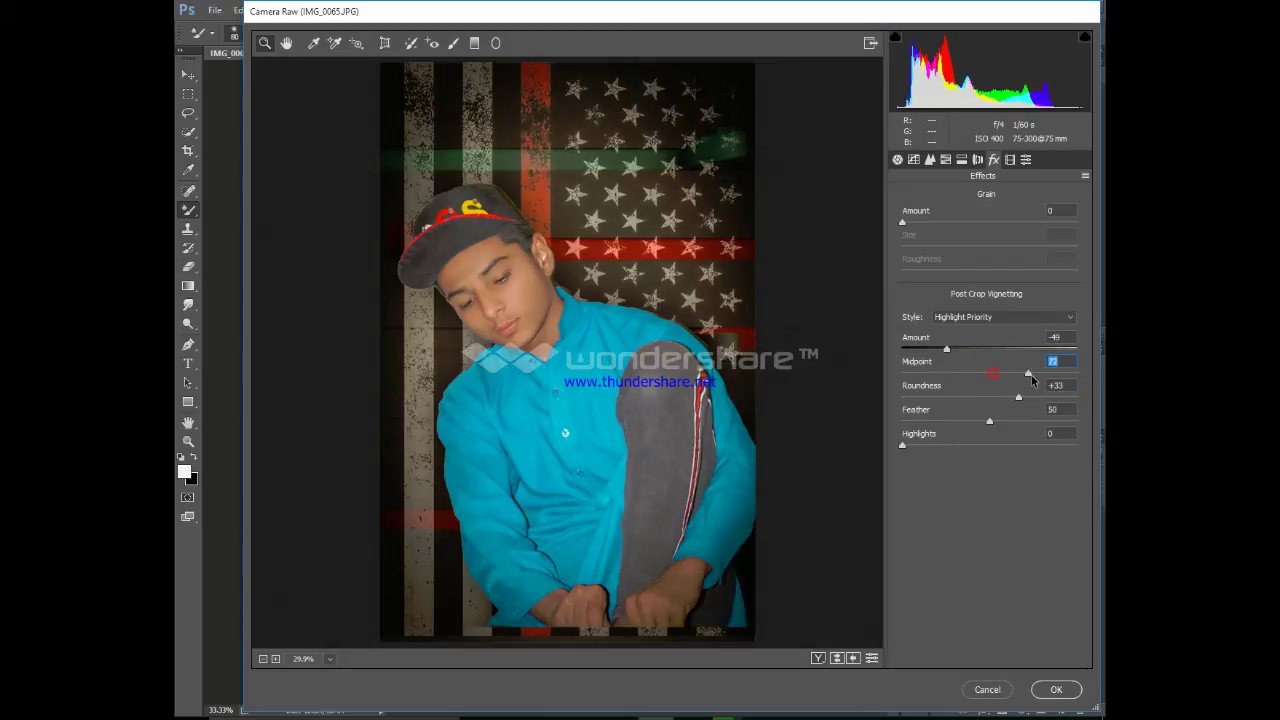
{"action": "left_click_drag", "start_coordinate": [945, 440], "coordinate": [936, 453]}
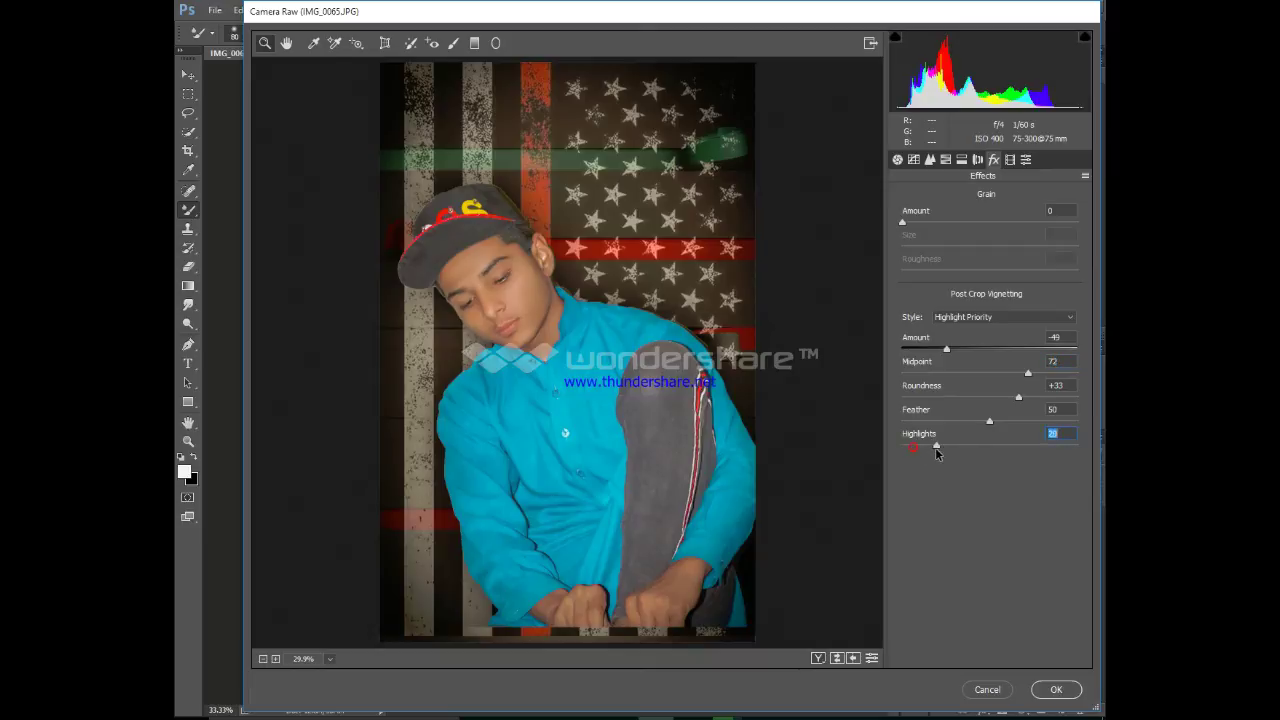
{"action": "left_click", "coordinate": [1056, 689]}
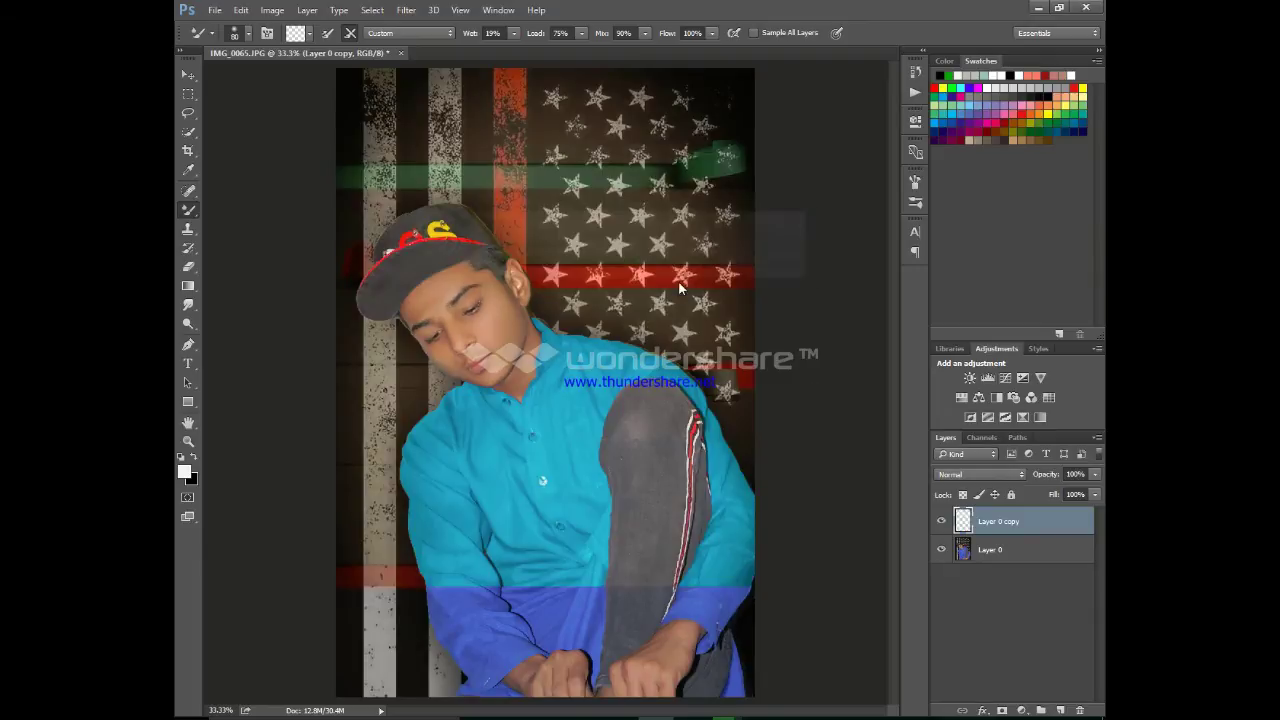
{"action": "left_click", "coordinate": [942, 522]}
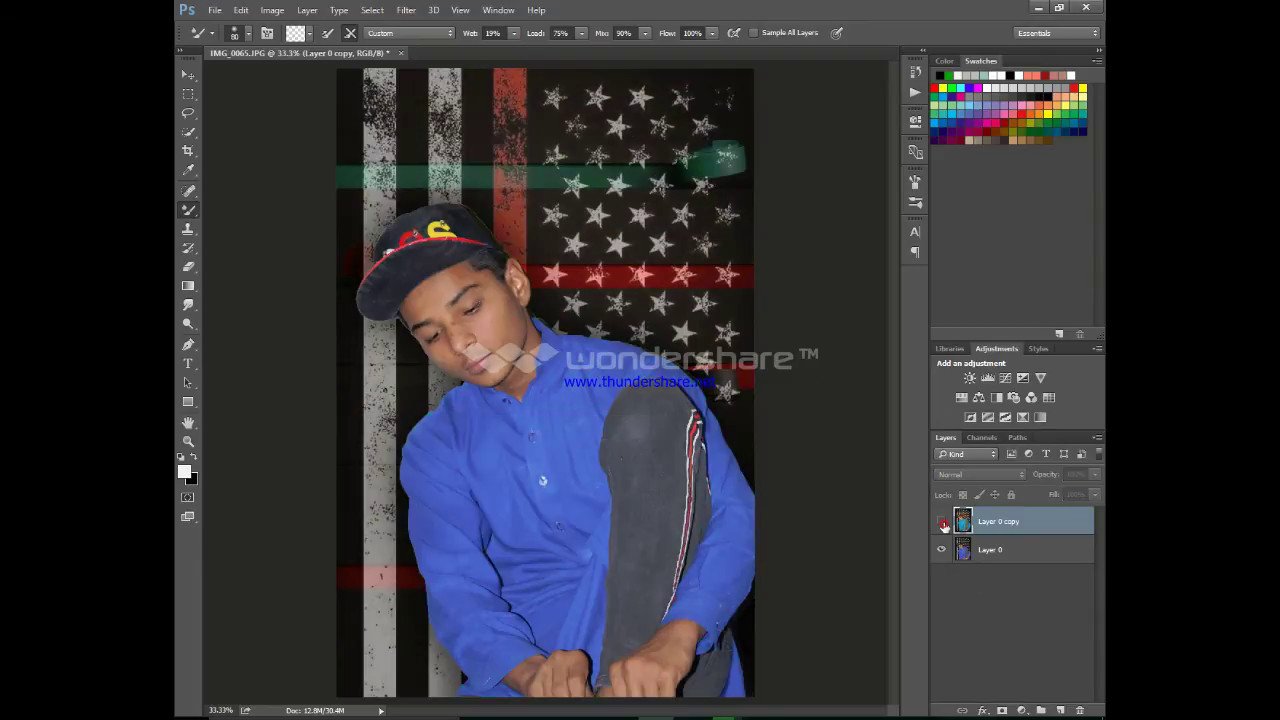
{"action": "left_click", "coordinate": [942, 522]}
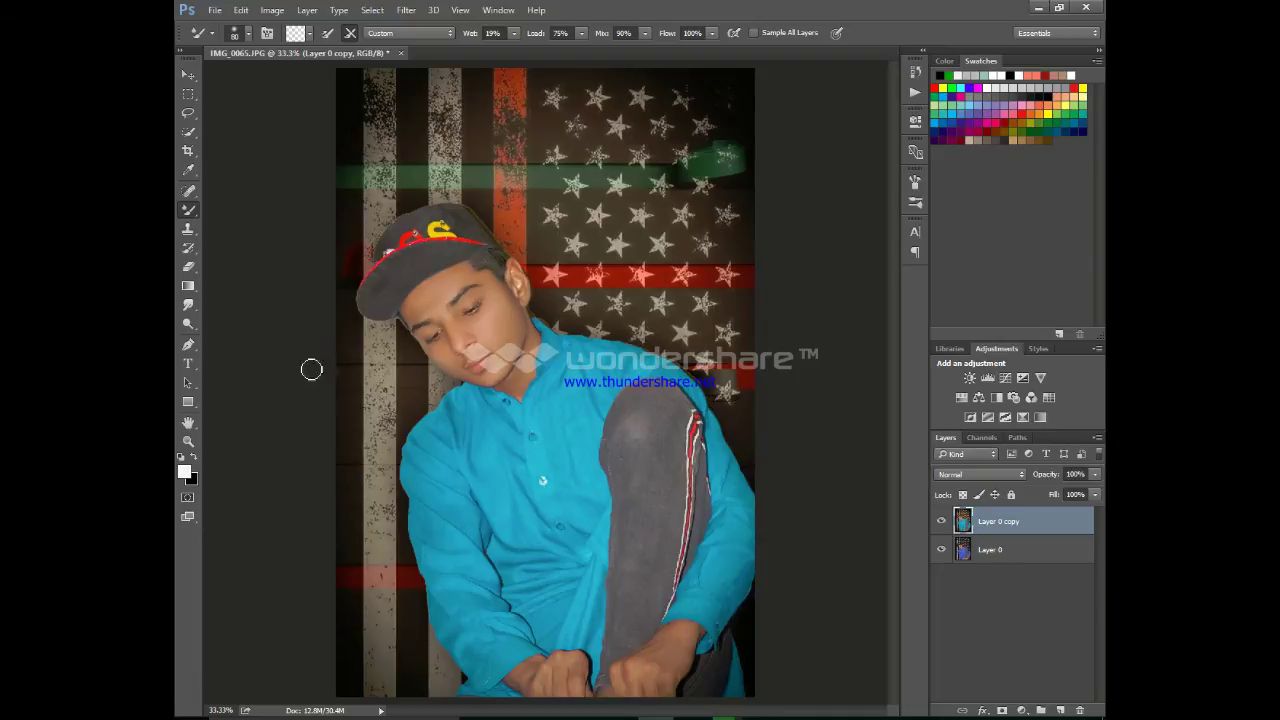
Step: Reopen the Camera Raw filter on the edited layer and lower Exposure to -0.15
{"action": "left_click", "coordinate": [407, 10]}
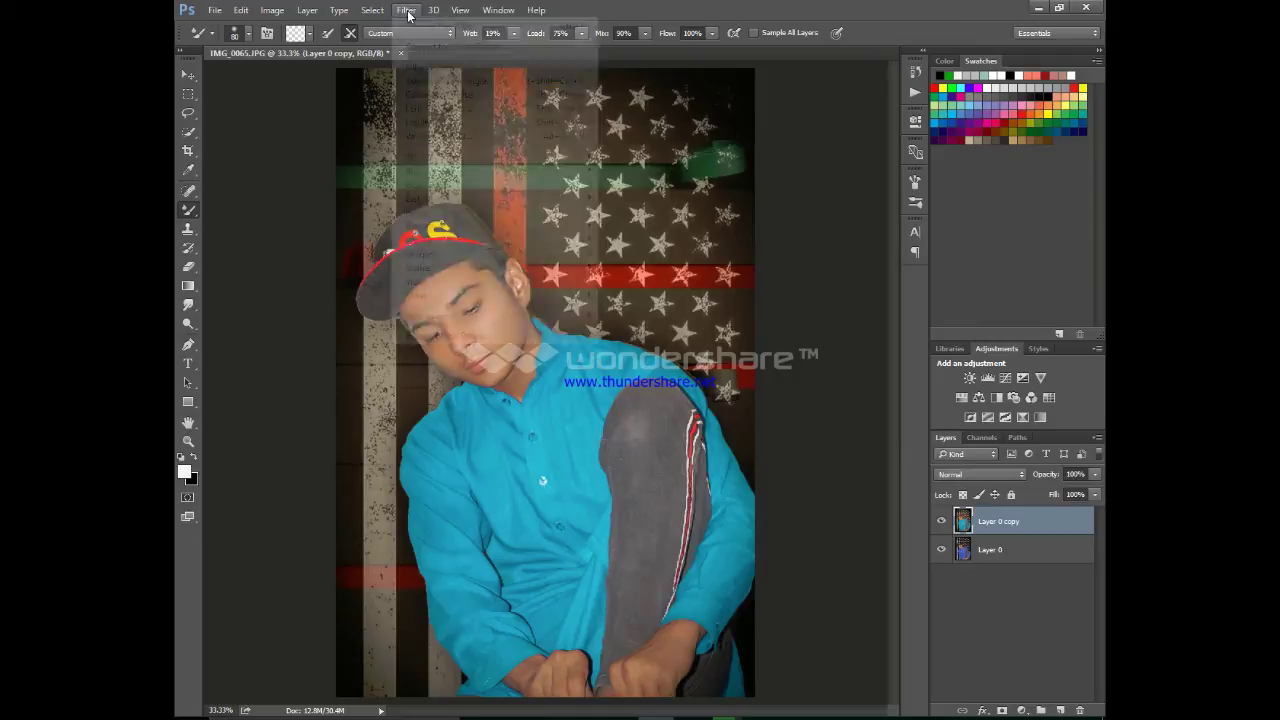
{"action": "left_click", "coordinate": [457, 95]}
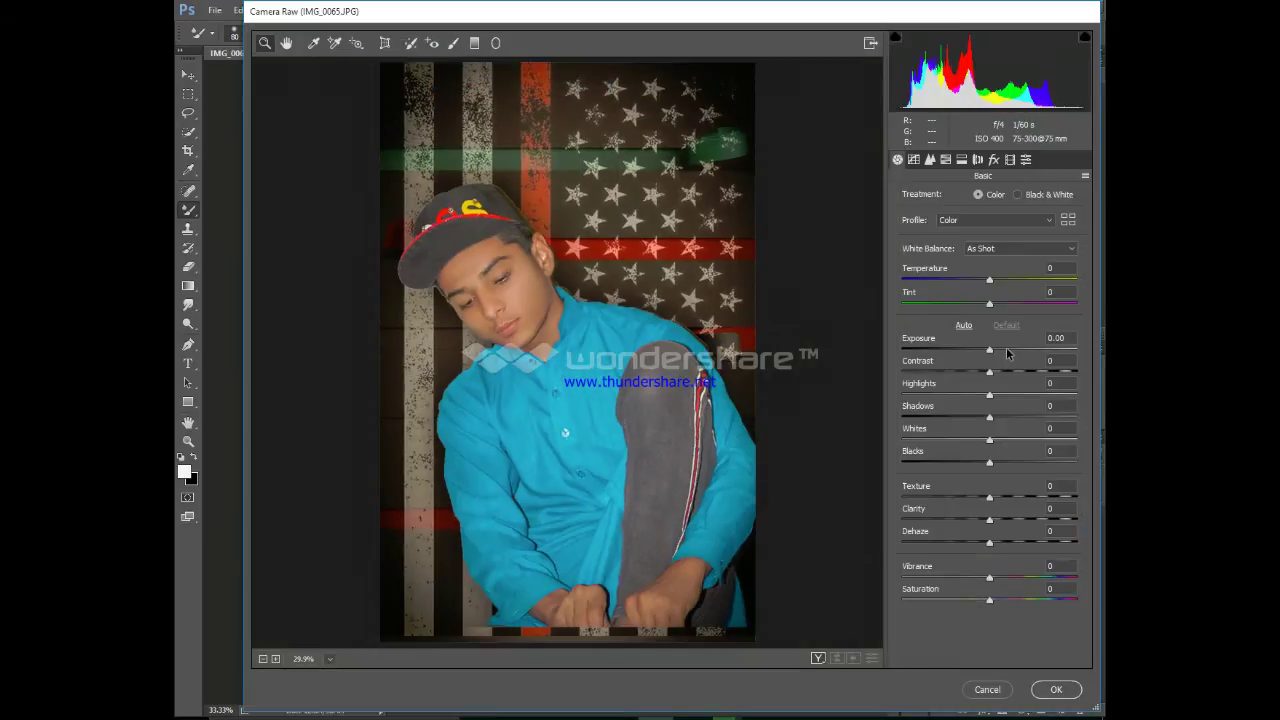
{"action": "left_click_drag", "start_coordinate": [991, 349], "coordinate": [987, 349]}
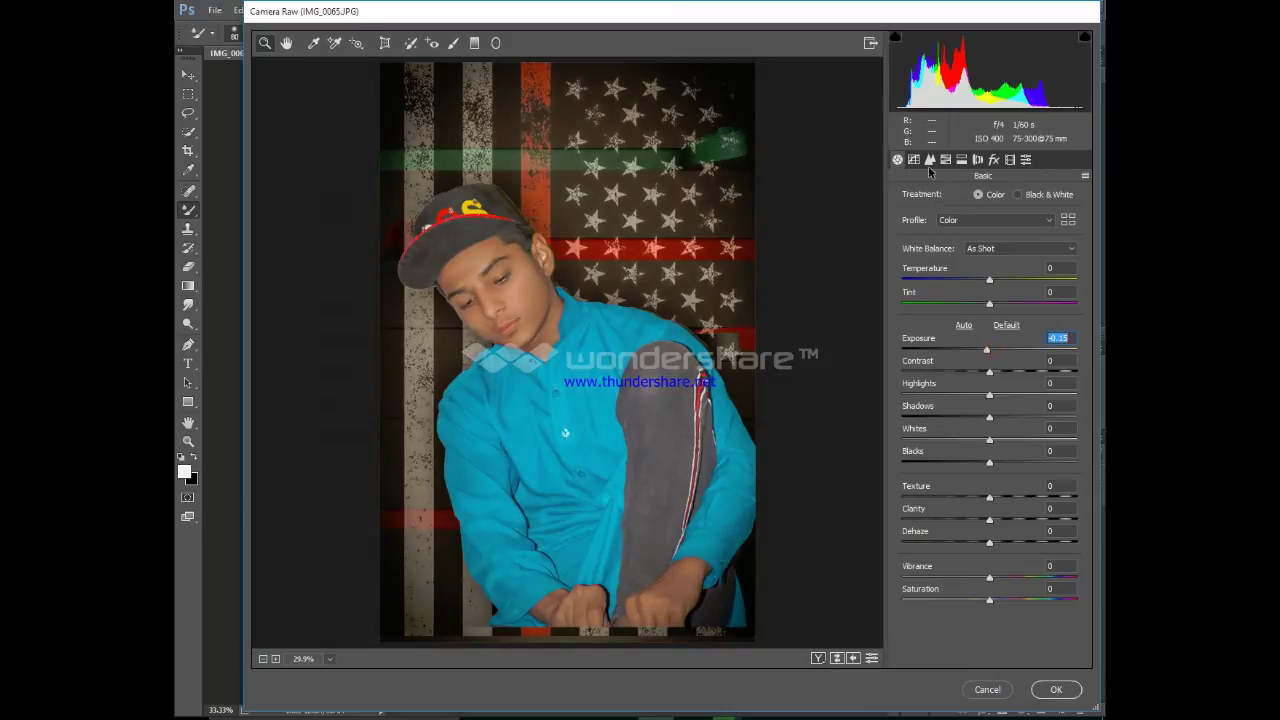
Step: Set HSL saturation to Reds +31, Oranges -6 and Yellows +12
{"action": "left_click", "coordinate": [945, 159]}
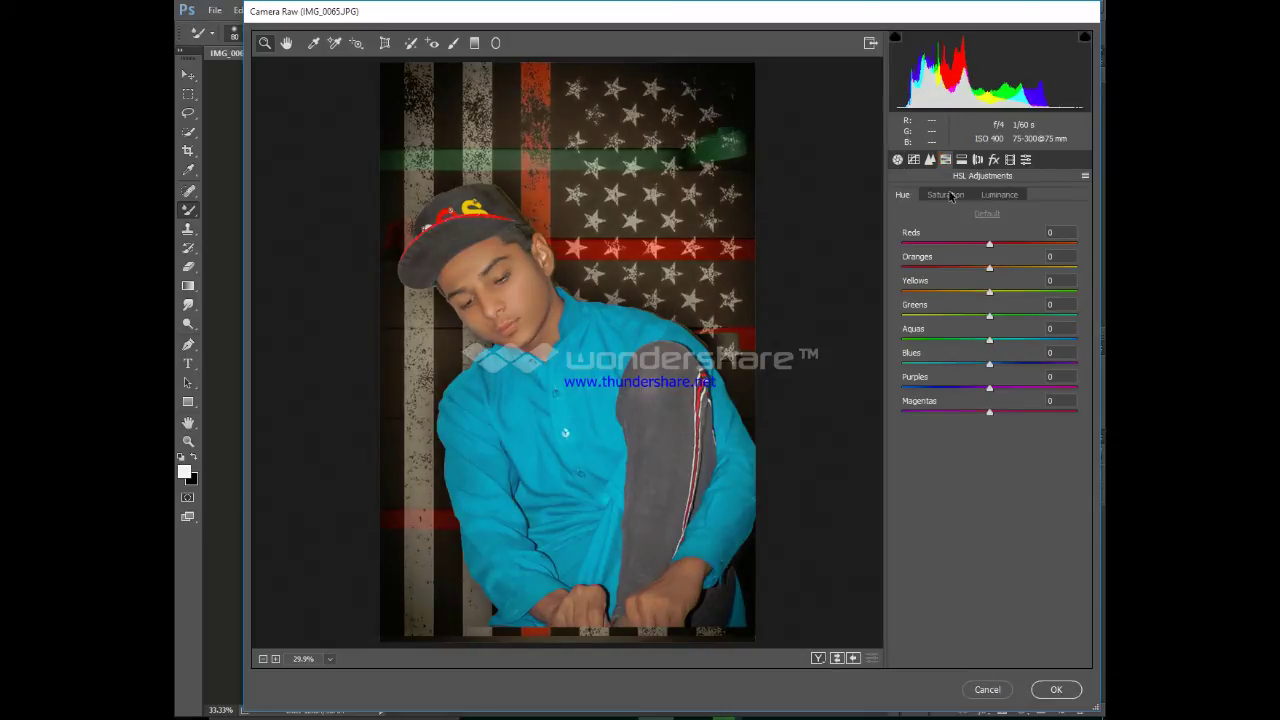
{"action": "left_click", "coordinate": [950, 196]}
{"action": "left_click_drag", "start_coordinate": [989, 267], "coordinate": [1015, 243]}
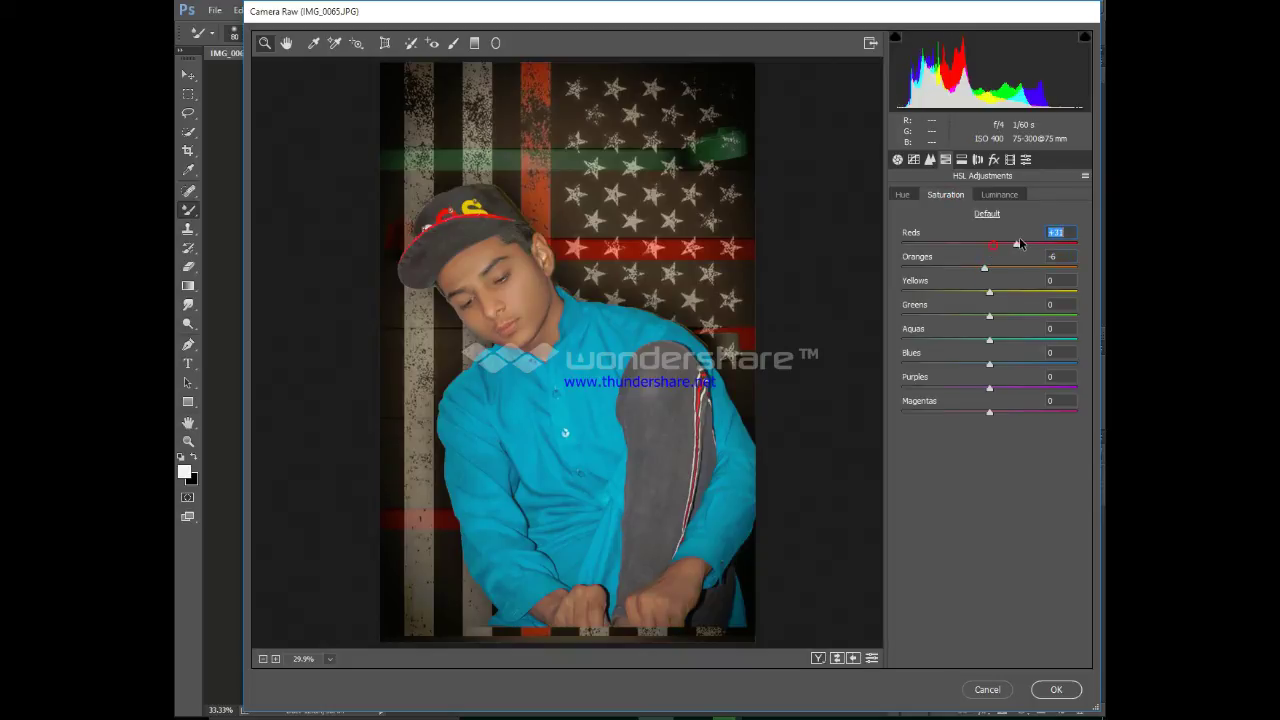
{"action": "left_click_drag", "start_coordinate": [989, 292], "coordinate": [999, 293]}
{"action": "left_click", "coordinate": [903, 195]}
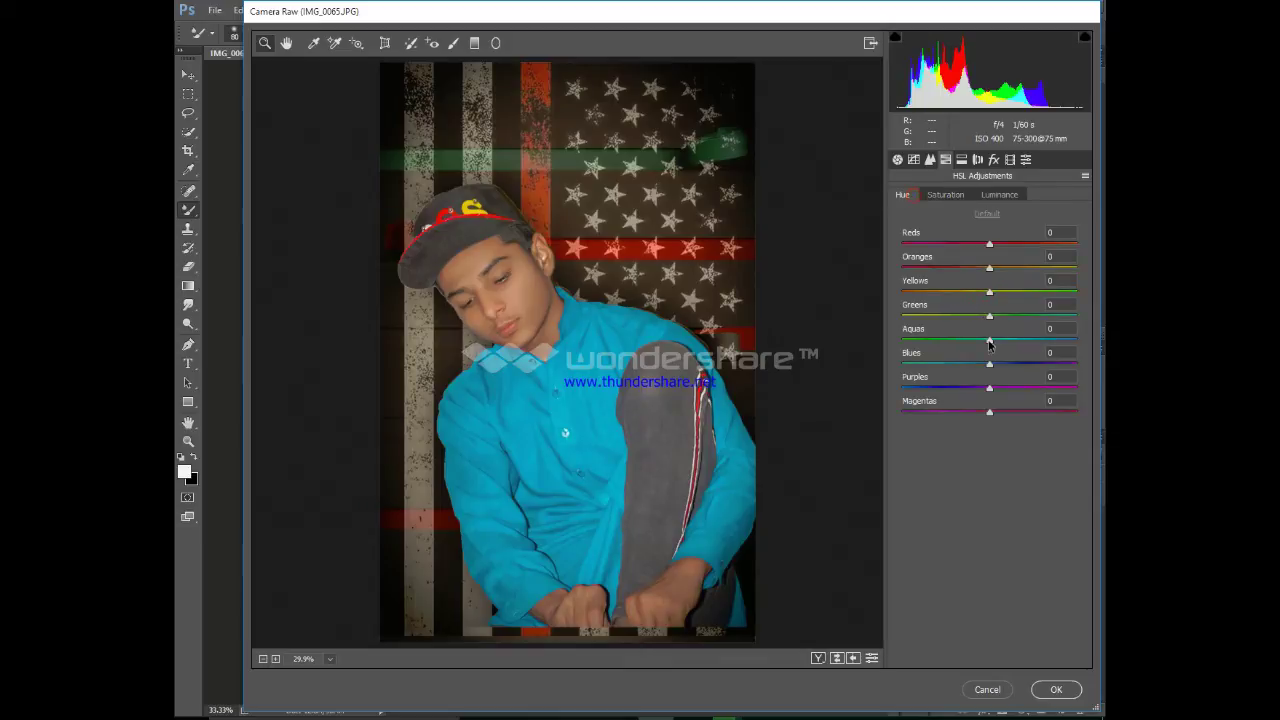
{"action": "left_click", "coordinate": [939, 193]}
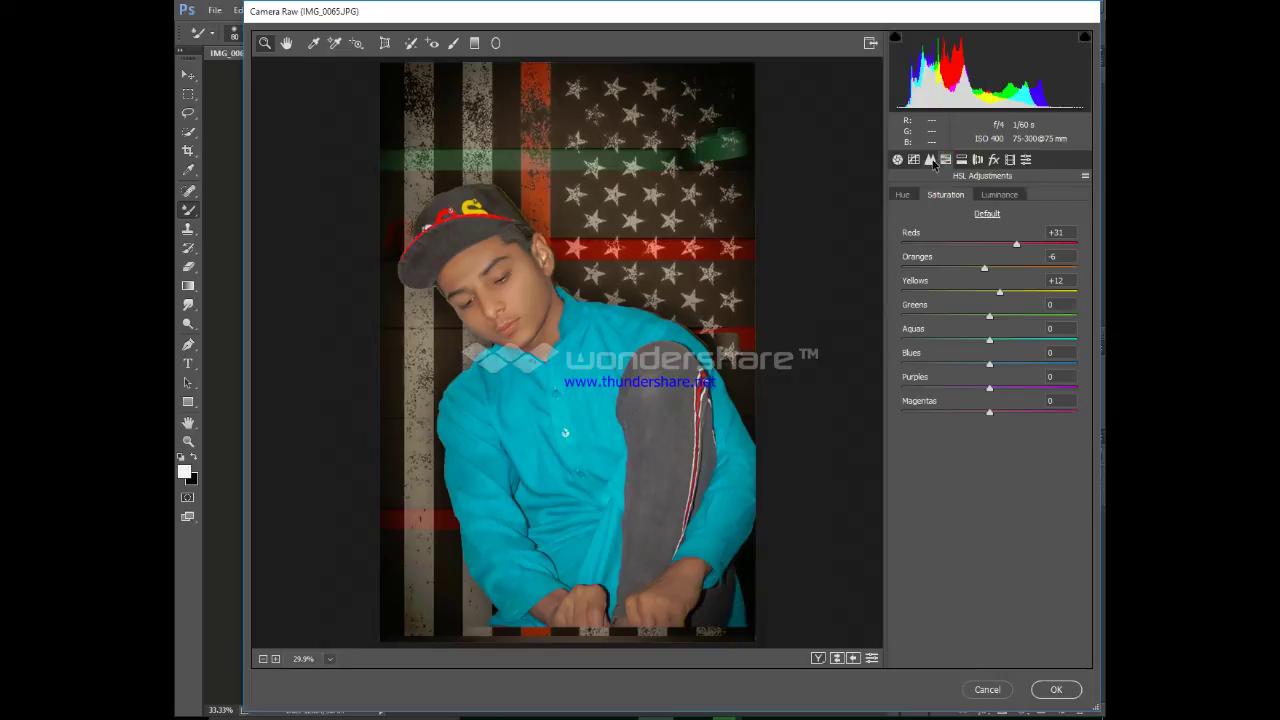
{"action": "left_click", "coordinate": [912, 162]}
Step: In the Basic panel, lift Shadows to +95 and pull Highlights down to -42
{"action": "left_click", "coordinate": [897, 160]}
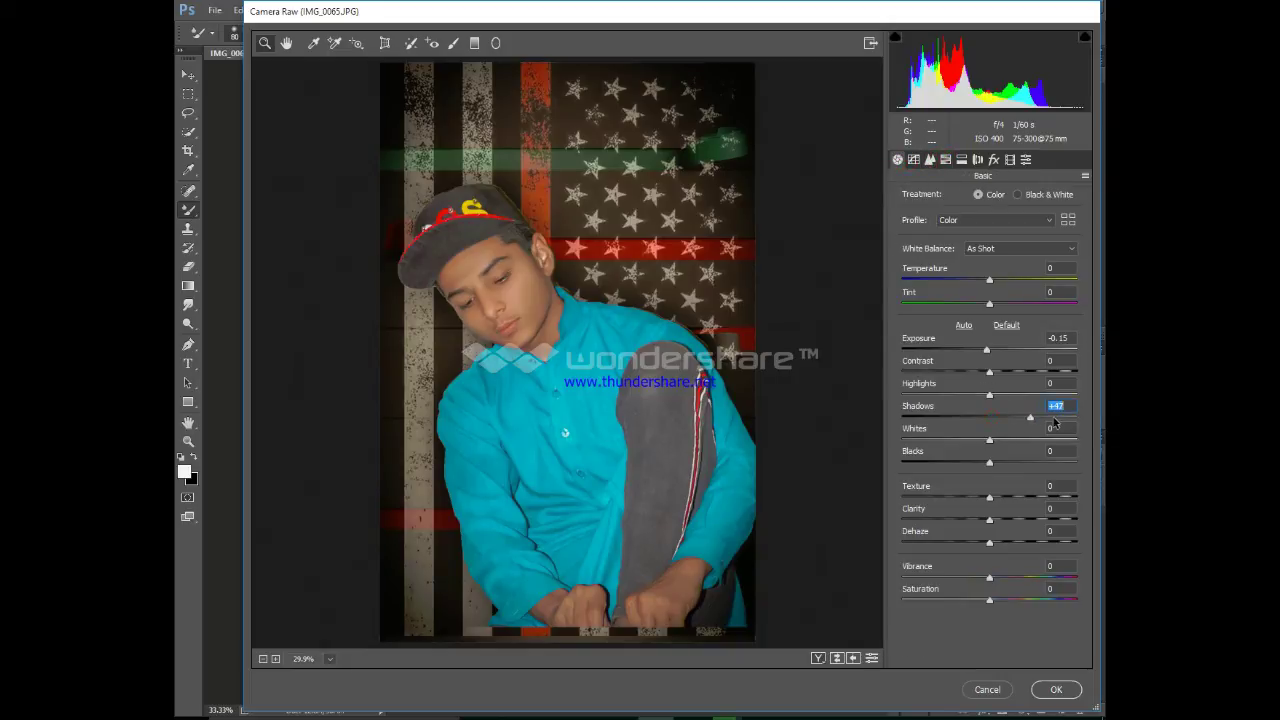
{"action": "left_click_drag", "start_coordinate": [1054, 423], "coordinate": [1076, 422]}
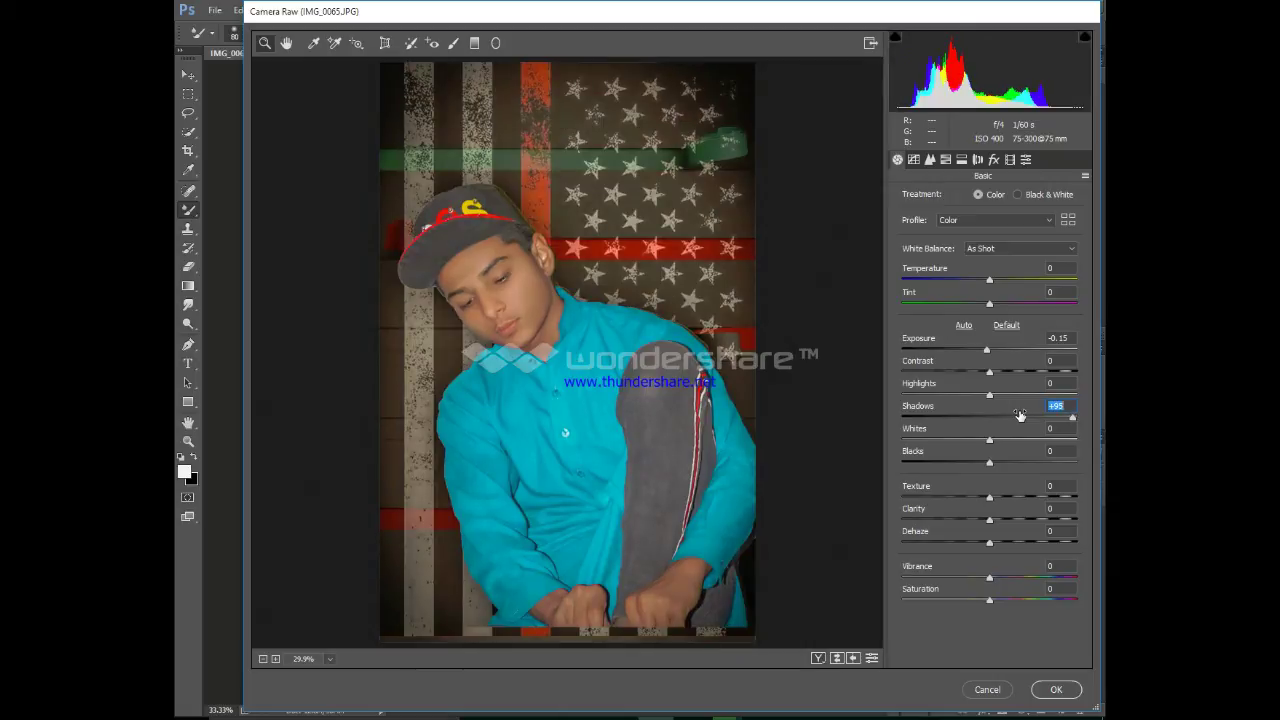
{"action": "mouse_move", "coordinate": [989, 396]}
{"action": "left_mouse_down"}
{"action": "mouse_move", "coordinate": [932, 402]}
{"action": "mouse_move", "coordinate": [965, 406]}
{"action": "left_mouse_up"}
{"action": "left_click_drag", "start_coordinate": [964, 406], "coordinate": [952, 402]}
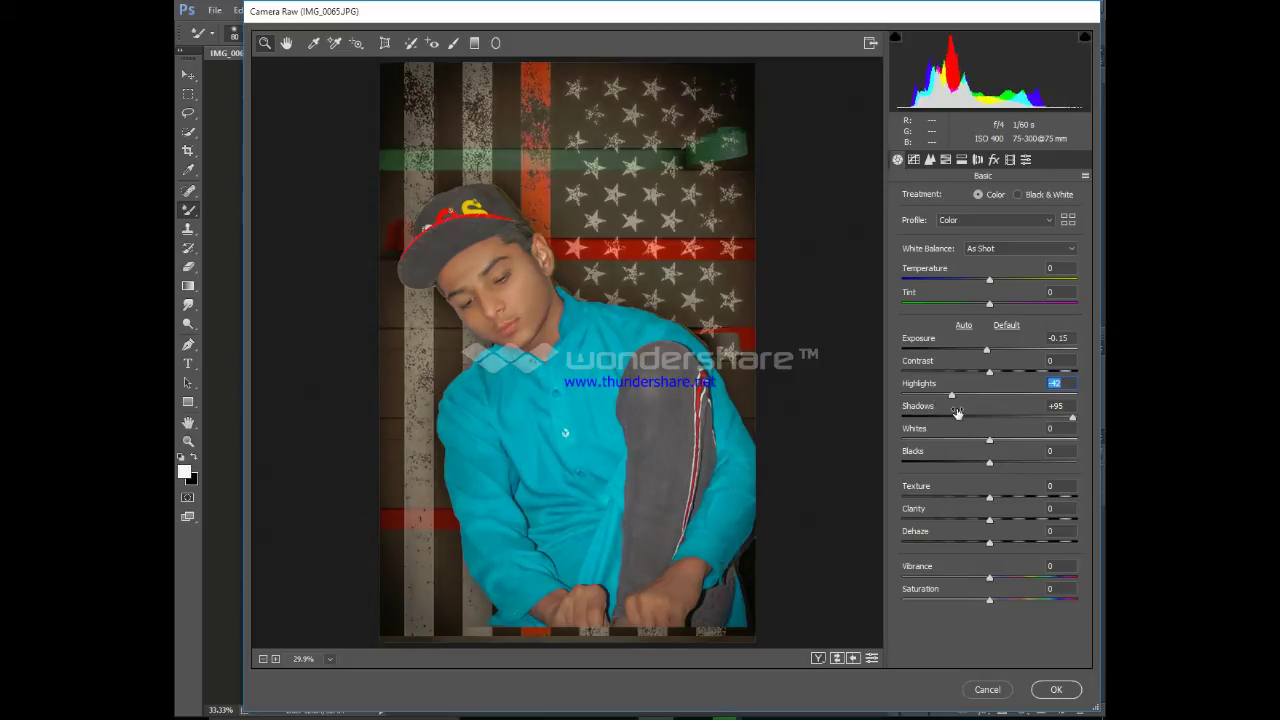
Step: Raise Whites to +18, set Clarity to +6 and lower Vibrance to -20
{"action": "left_click_drag", "start_coordinate": [996, 442], "coordinate": [1006, 442]}
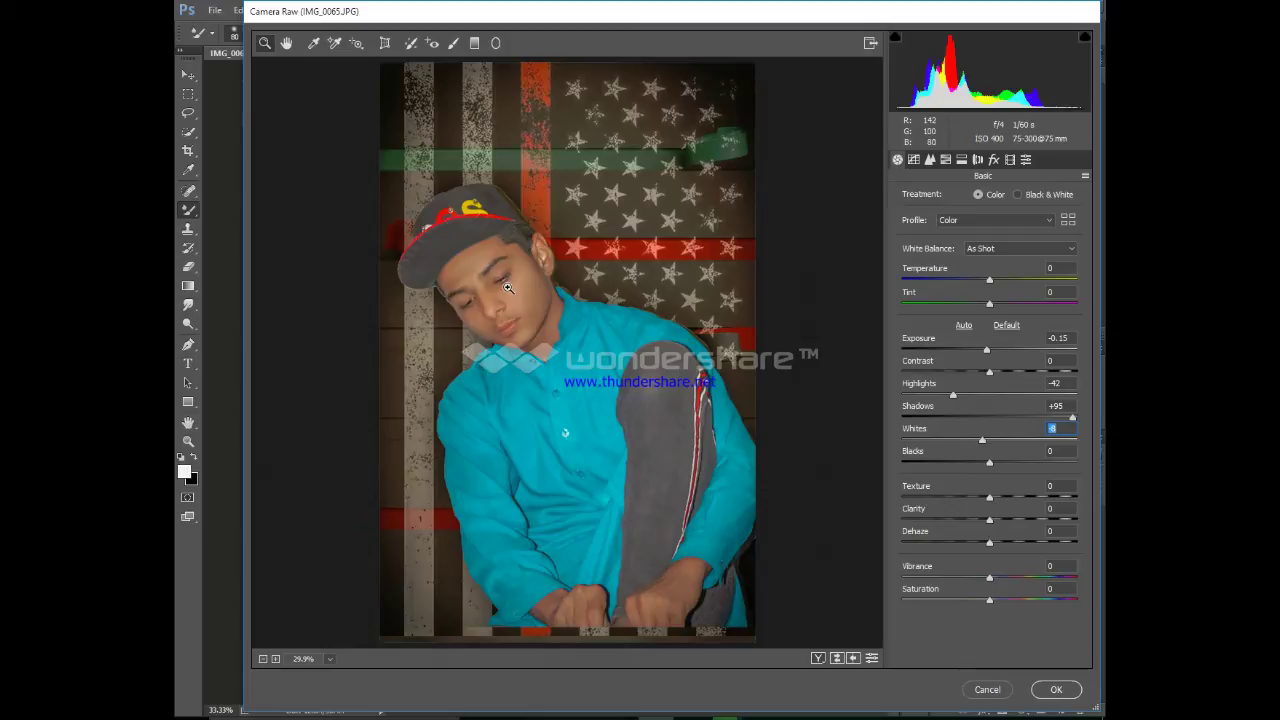
{"action": "scroll", "coordinate": [509, 292], "scroll_direction": "up", "scroll_amount": 1}
{"action": "scroll", "coordinate": [509, 292], "scroll_direction": "up", "scroll_amount": 3}
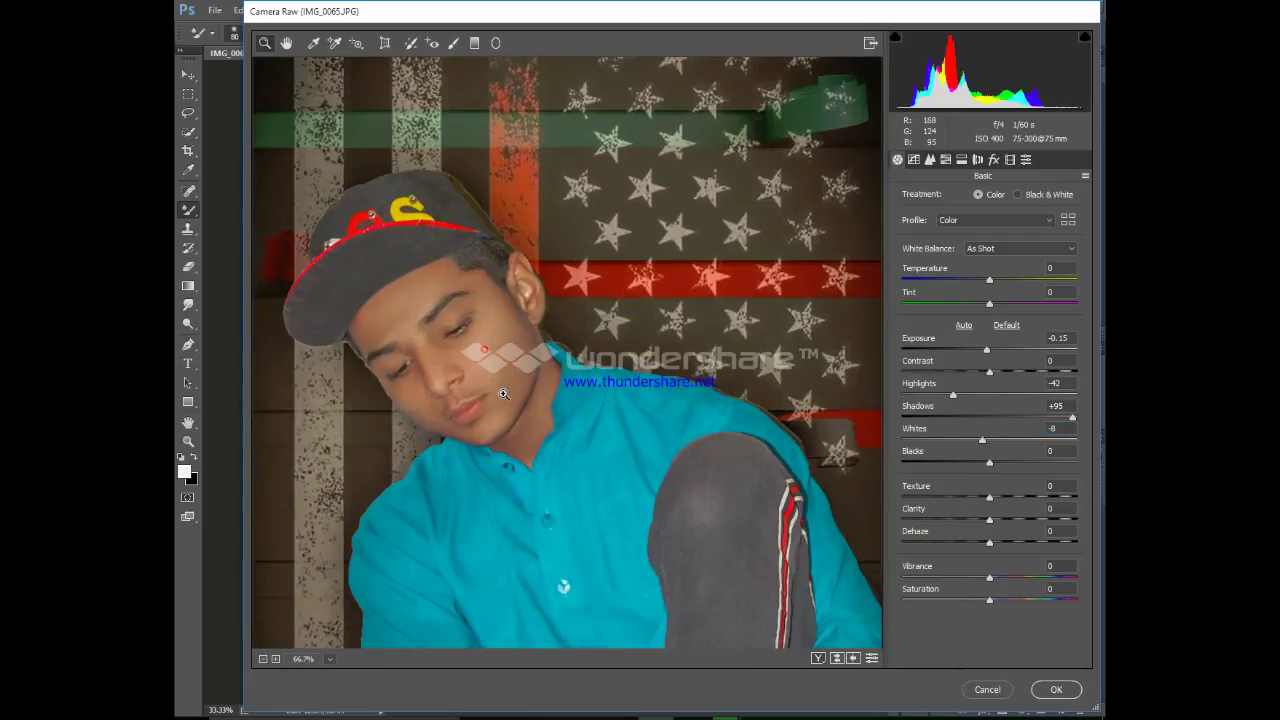
{"action": "scroll", "coordinate": [486, 348], "scroll_direction": "up", "scroll_amount": 1}
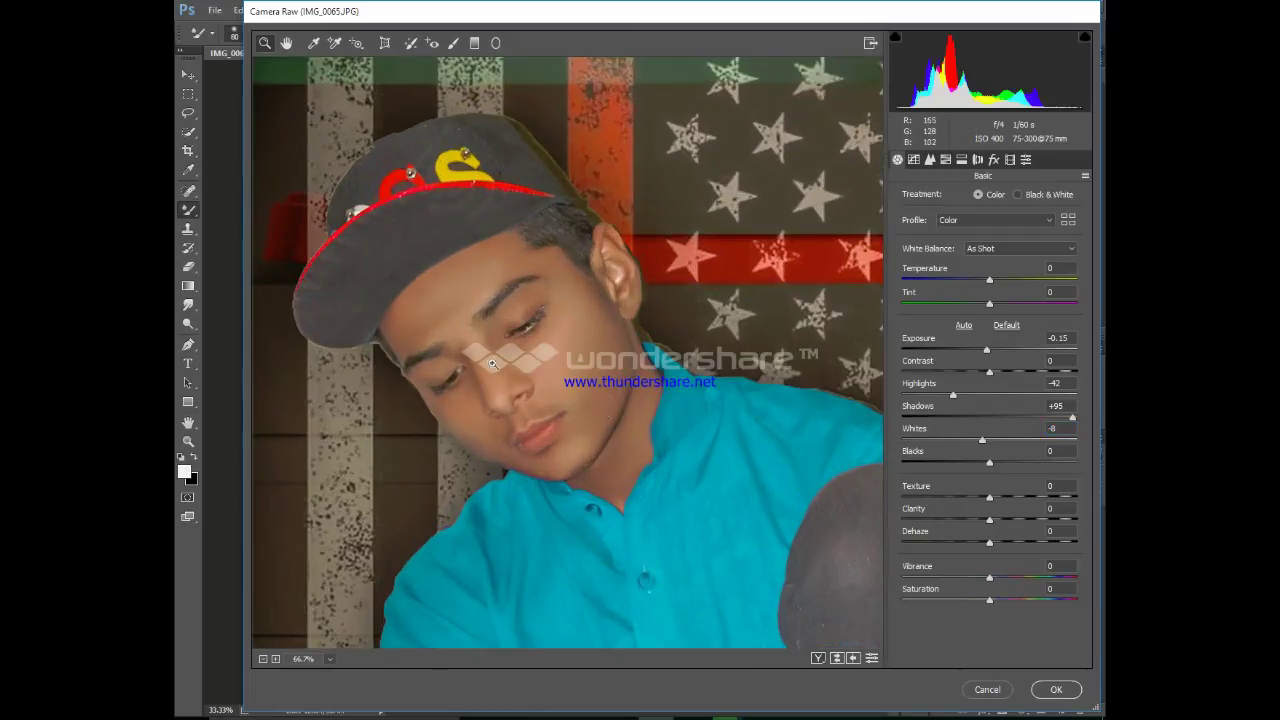
{"action": "left_click_drag", "start_coordinate": [982, 441], "coordinate": [1003, 441]}
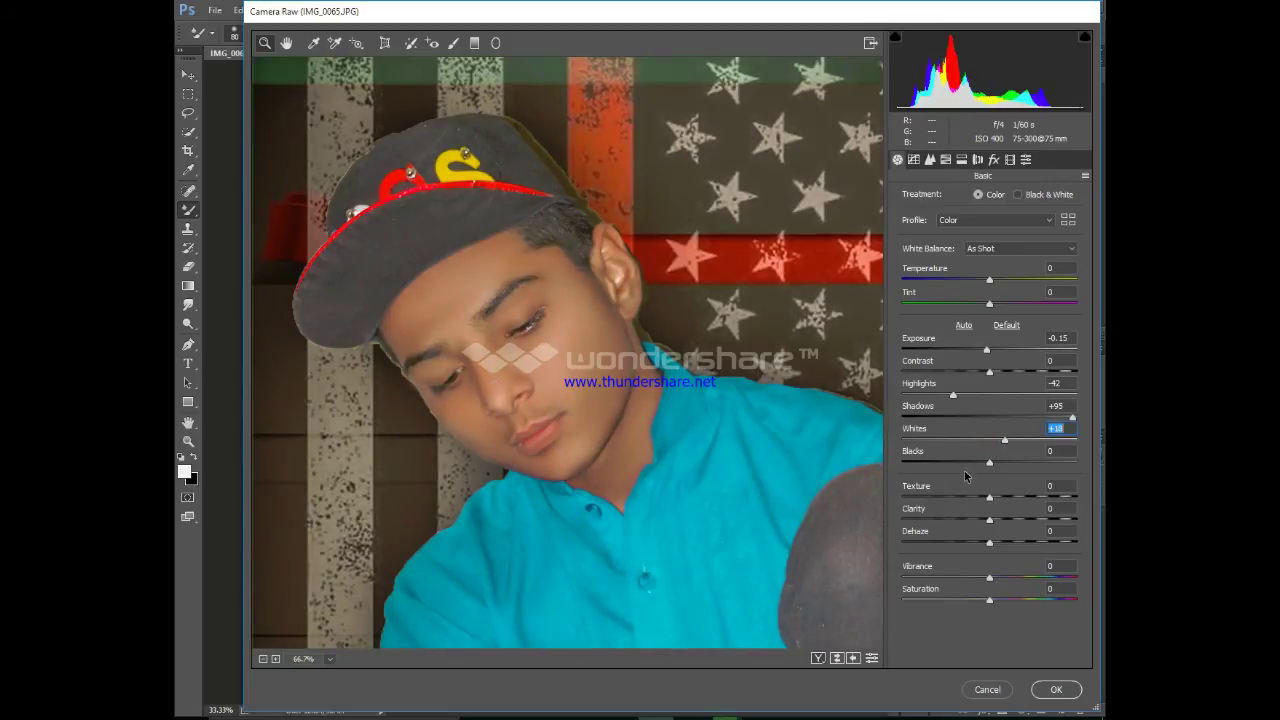
{"action": "left_click_drag", "start_coordinate": [994, 519], "coordinate": [996, 521]}
{"action": "left_click_drag", "start_coordinate": [990, 577], "coordinate": [972, 587]}
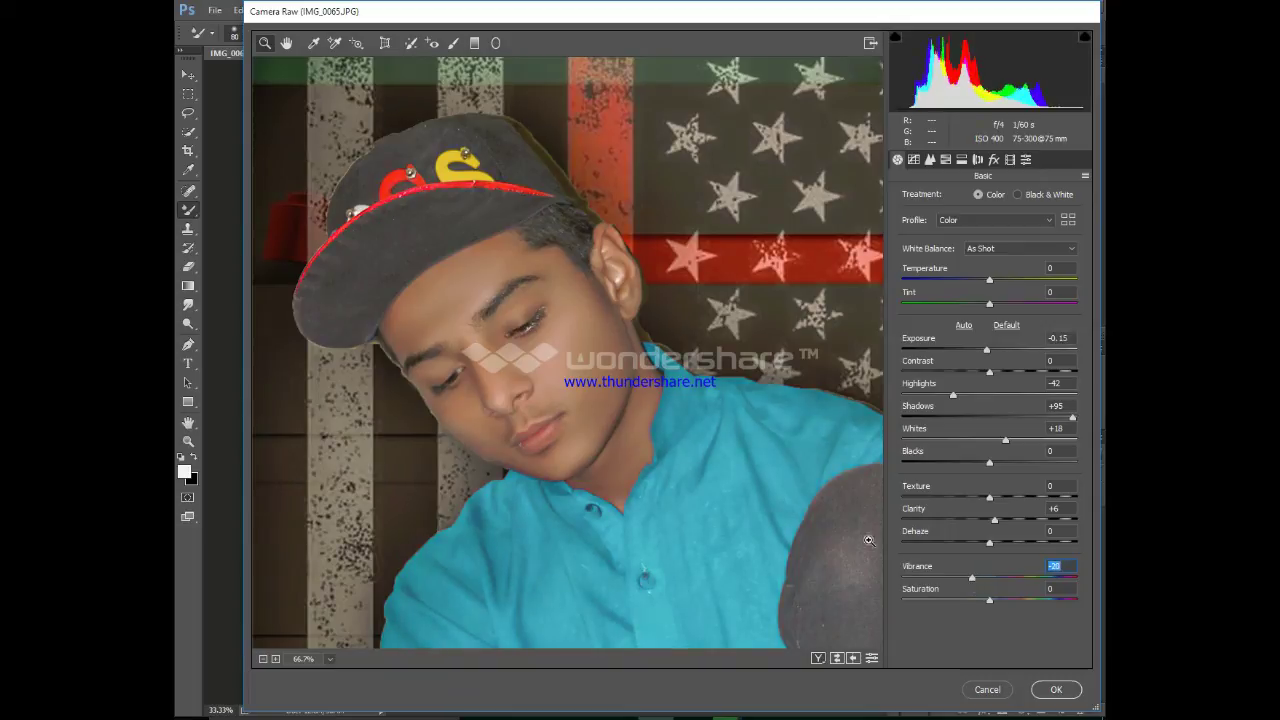
Step: Apply the Camera Raw grade to Layer 0 copy and compare it against the original
{"action": "left_click", "coordinate": [1054, 689]}
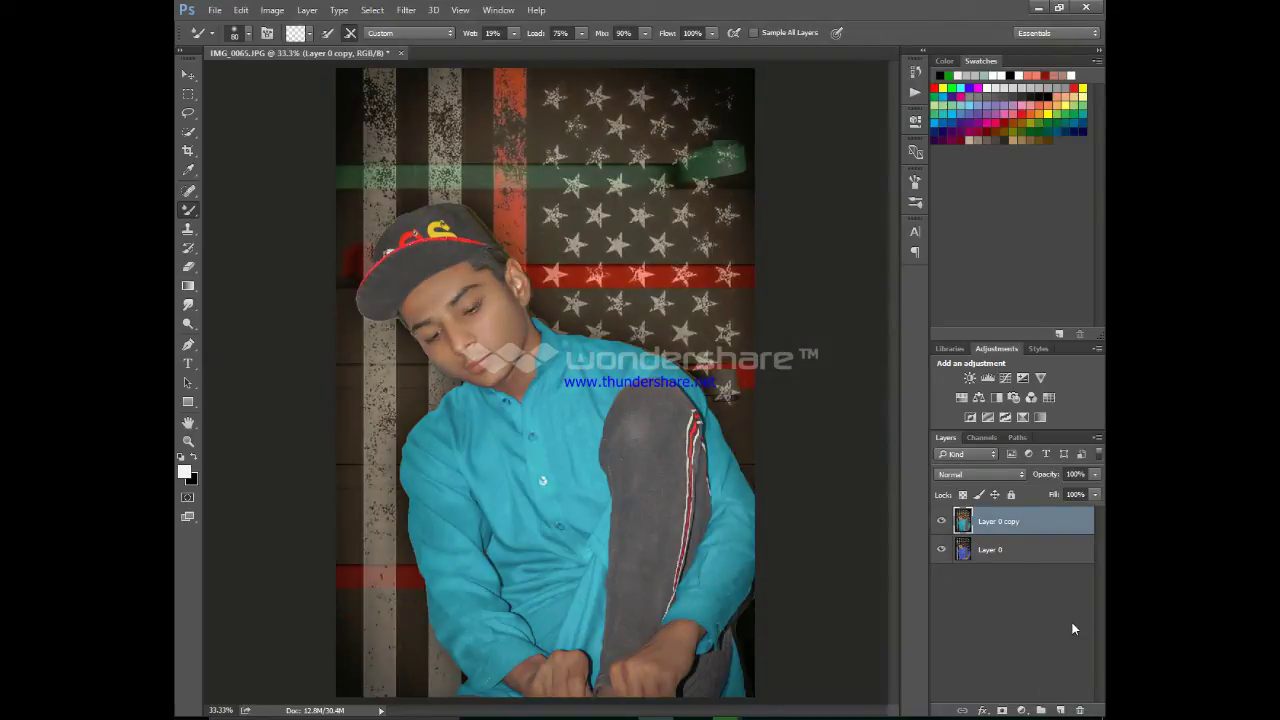
{"action": "left_click", "coordinate": [941, 521]}
{"action": "left_click", "coordinate": [941, 521]}
{"action": "left_click", "coordinate": [941, 521]}
{"action": "left_click", "coordinate": [941, 521]}
Step: Dodge the boy's face and cheek lightly at 11% exposure with a smaller brush
{"action": "left_click", "coordinate": [187, 323]}
{"action": "key", "text": "ctrl+plus"}
{"action": "key", "text": "ctrl+plus"}
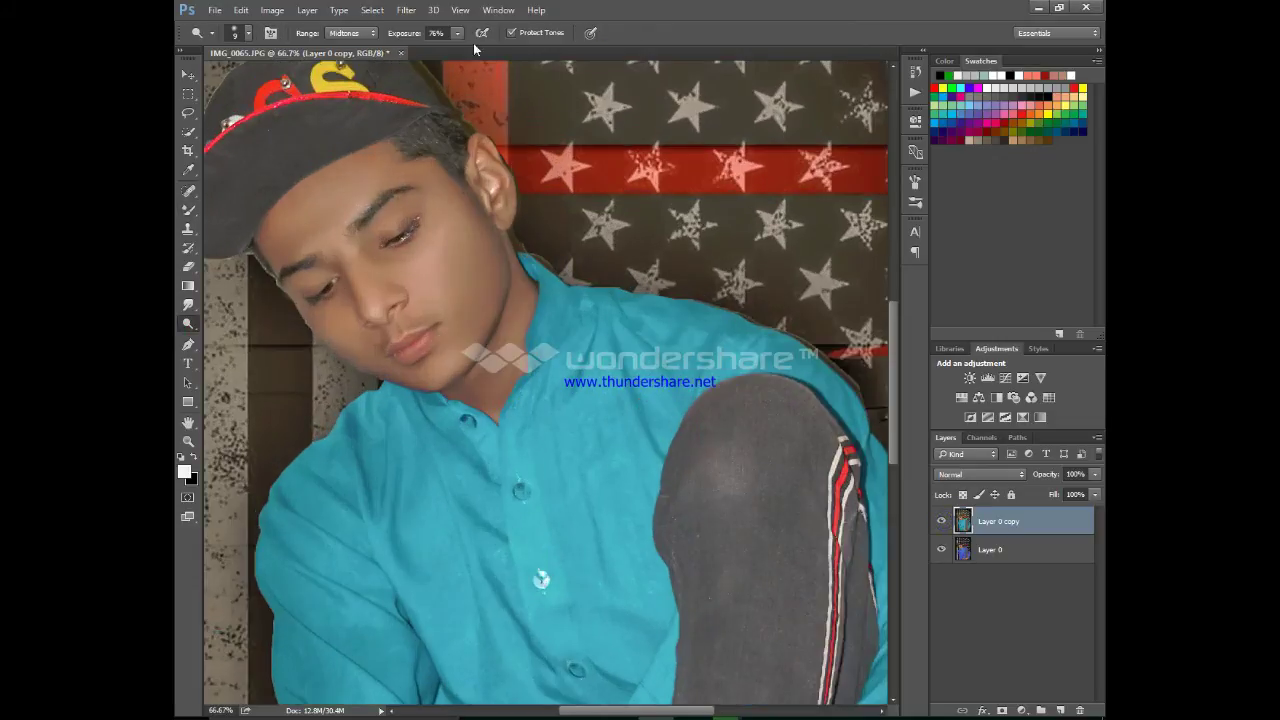
{"action": "left_click", "coordinate": [460, 34]}
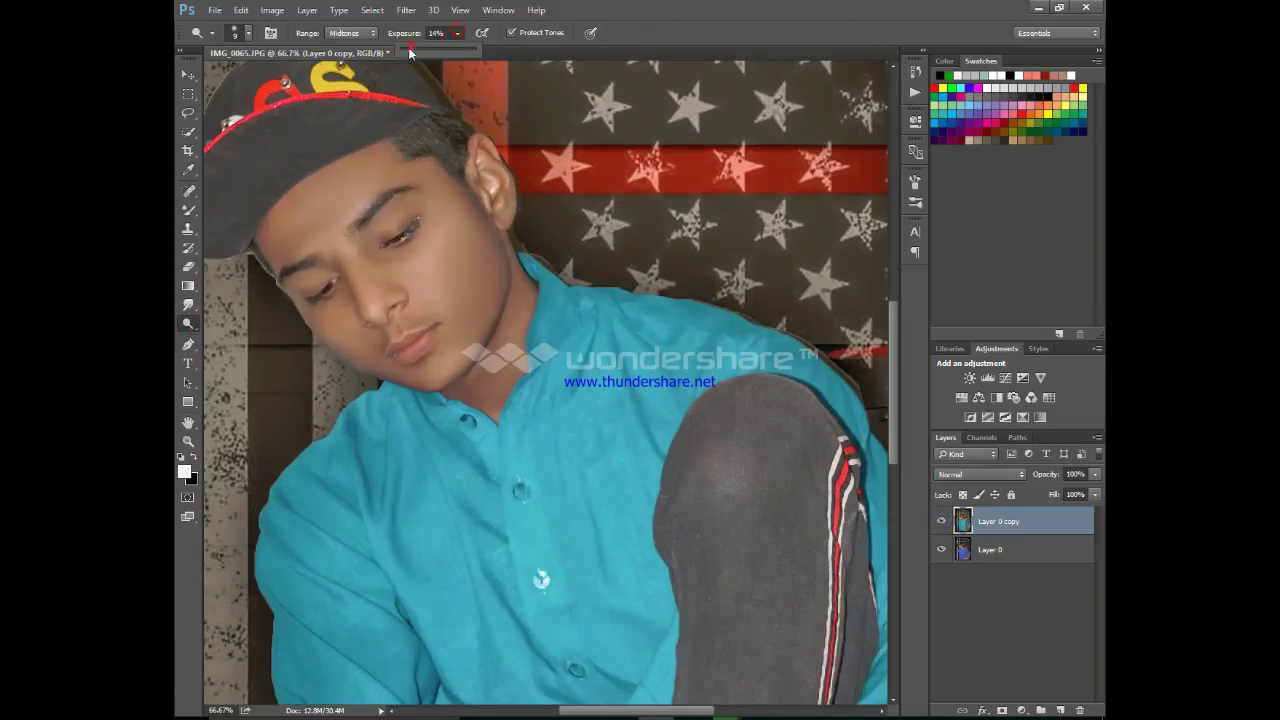
{"action": "left_click", "coordinate": [423, 232]}
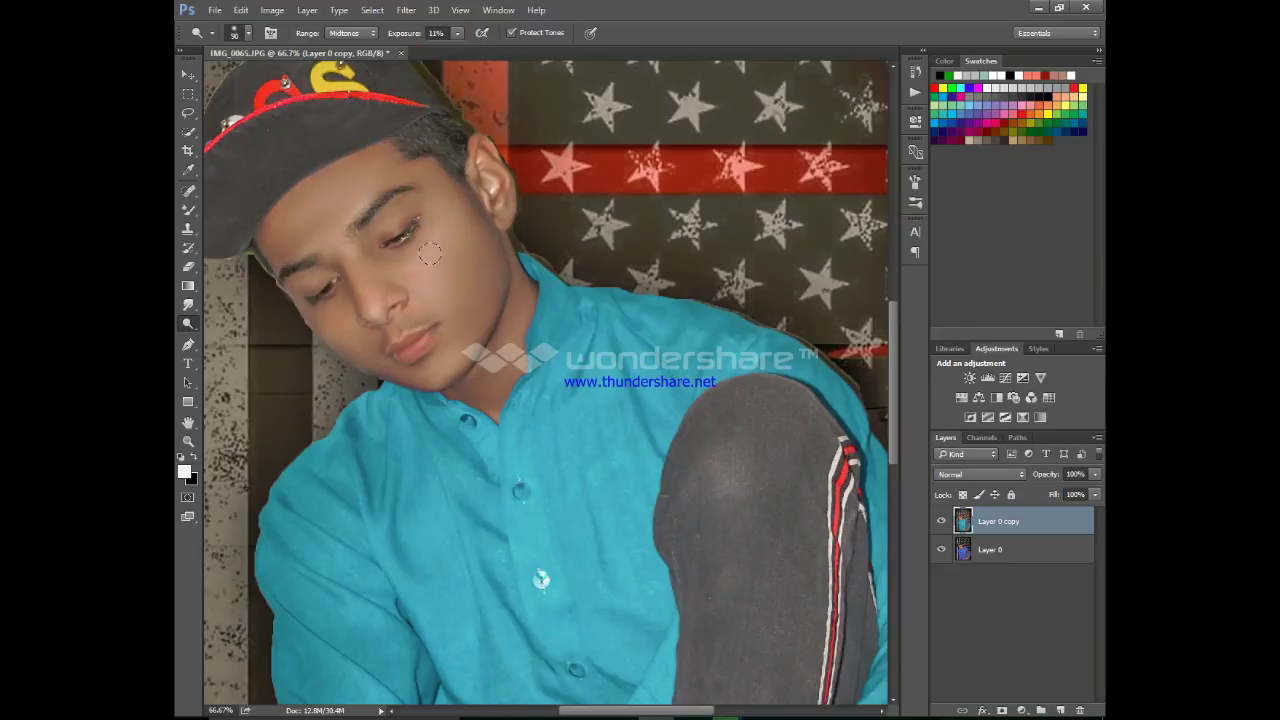
{"action": "key", "text": "bracketleft"}
{"action": "key", "text": "bracketleft"}
{"action": "left_click", "coordinate": [350, 261]}
{"action": "left_click", "coordinate": [490, 267]}
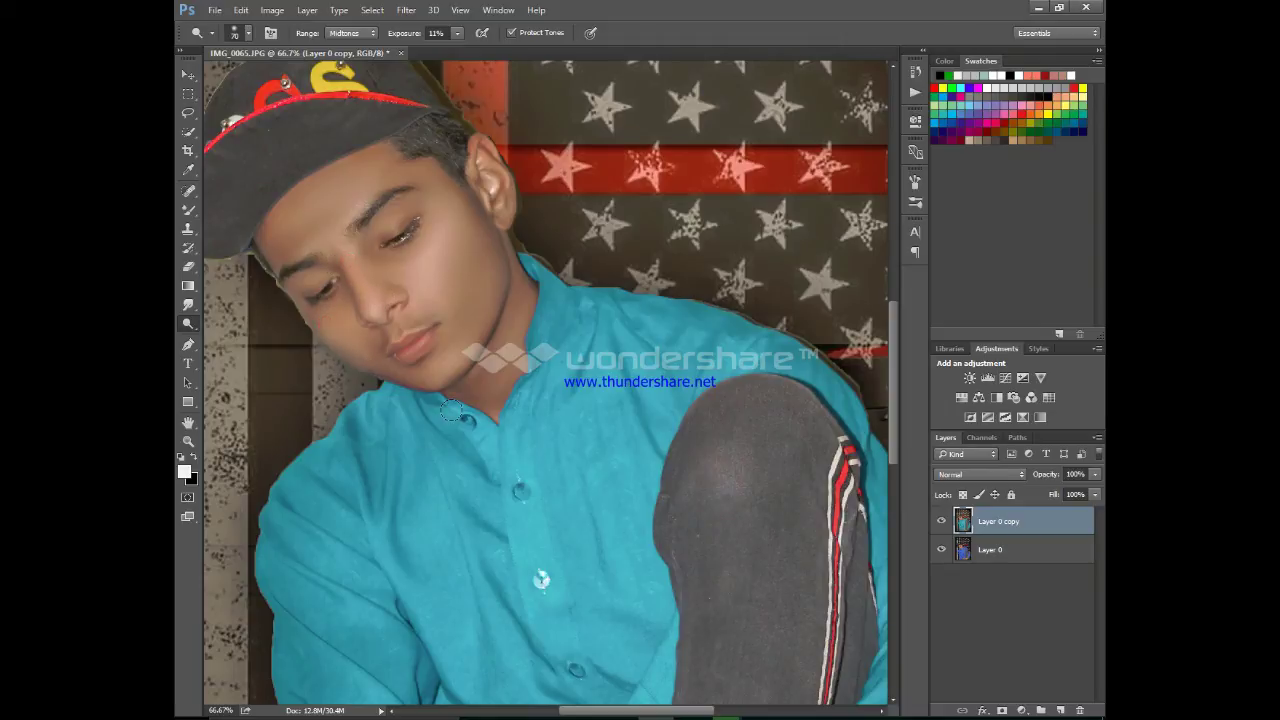
{"action": "left_click", "coordinate": [353, 260]}
{"action": "key", "text": "ctrl+minus"}
{"action": "key", "text": "ctrl+minus"}
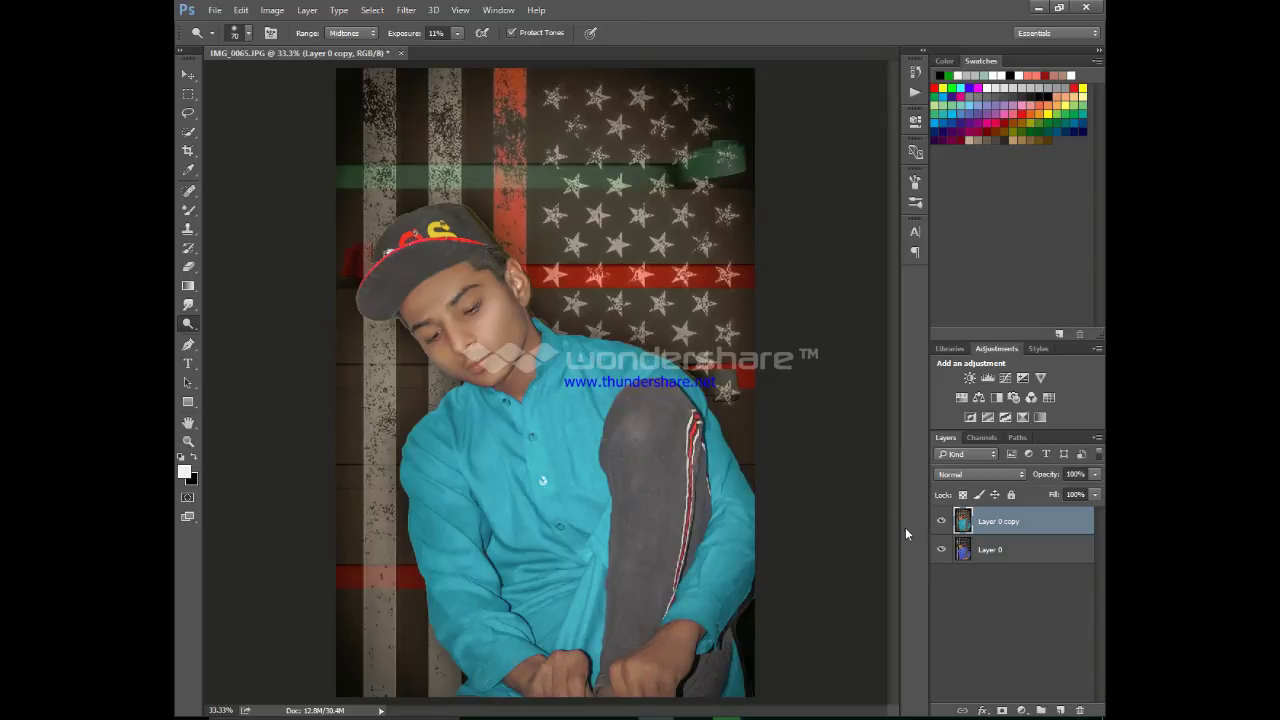
Step: Try a Gradient Map adjustment layer, then remove it
{"action": "left_click", "coordinate": [1021, 709]}
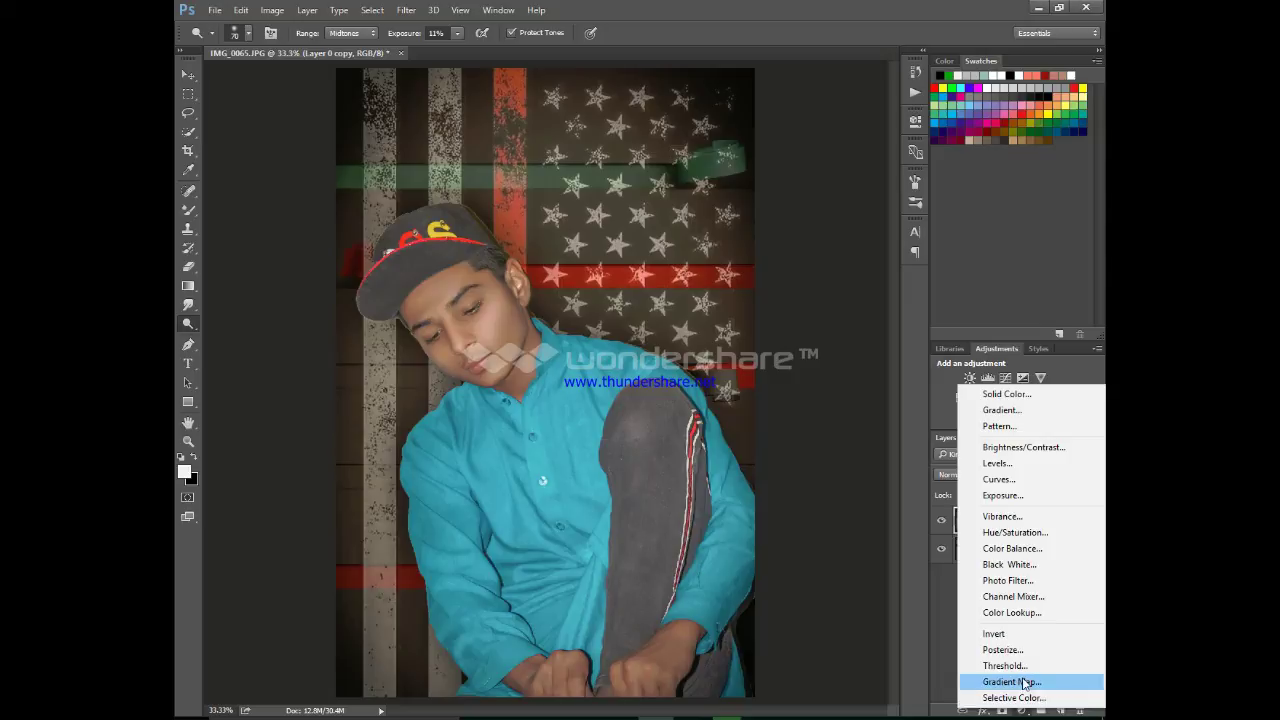
{"action": "left_click", "coordinate": [1012, 682]}
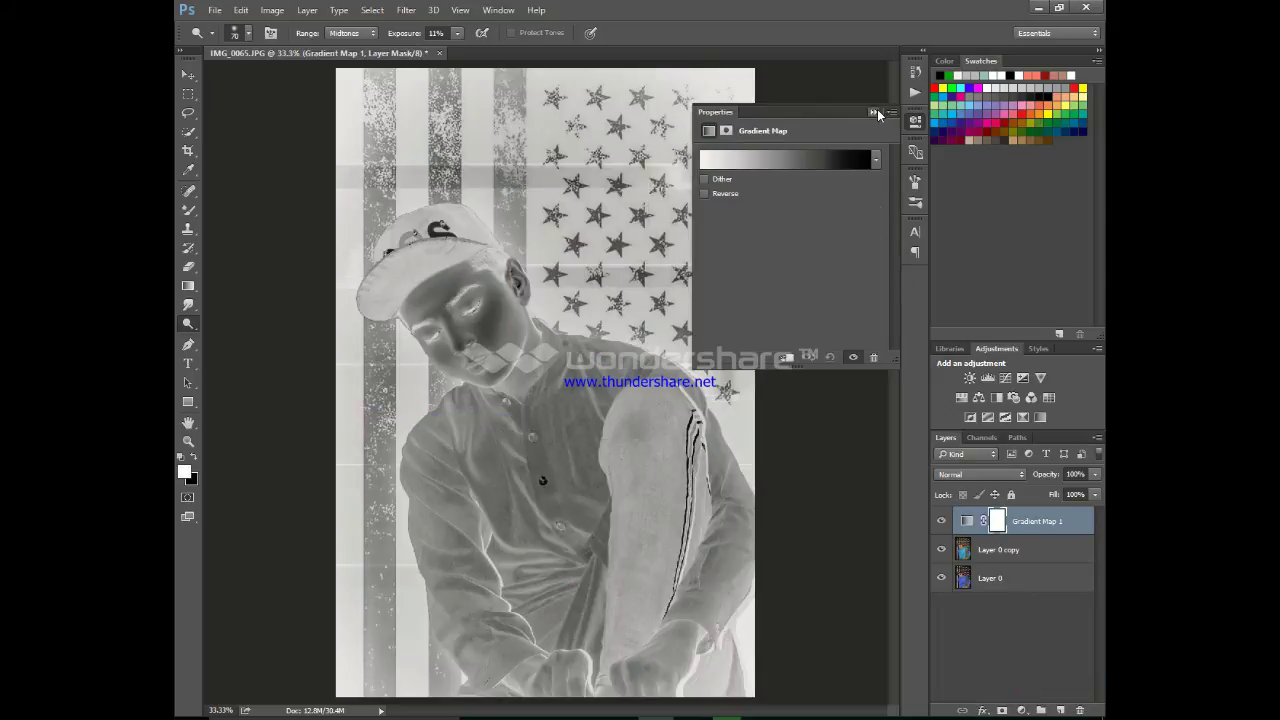
{"action": "left_click", "coordinate": [881, 113]}
{"action": "key", "text": "Delete"}
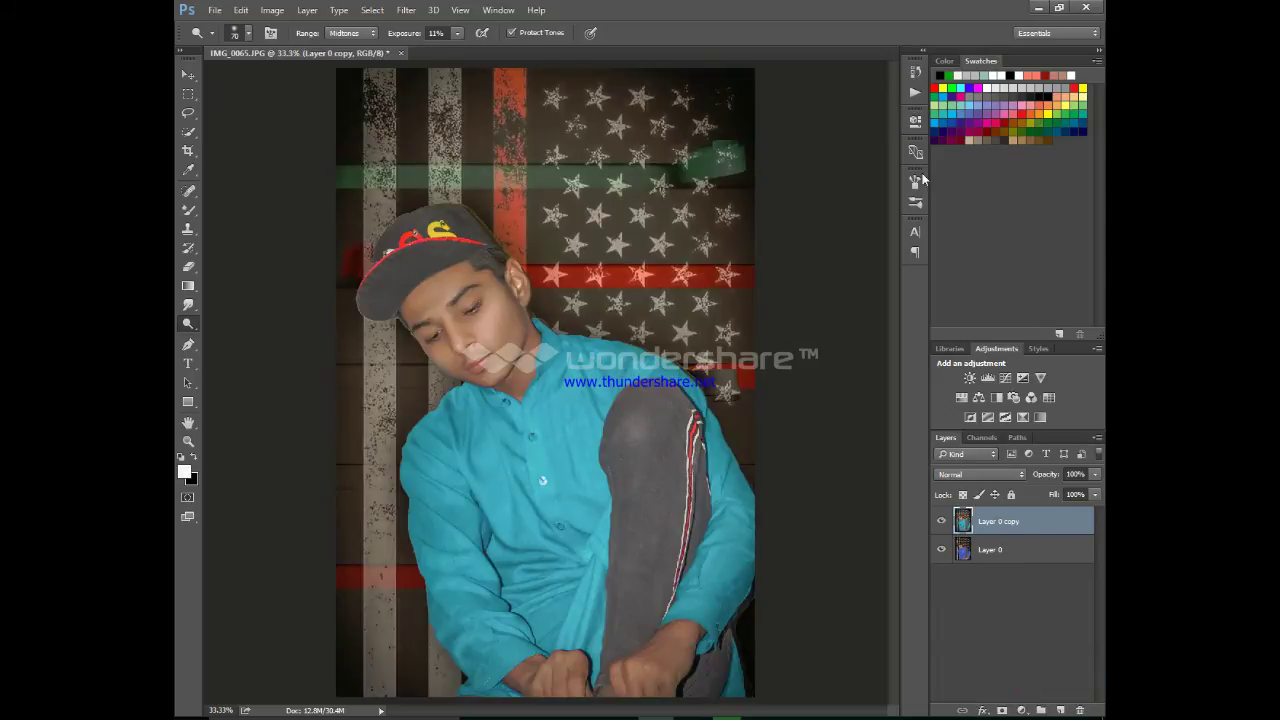
Step: Run the Soft Orange & Teal action from the Actions panel
{"action": "left_click", "coordinate": [914, 92]}
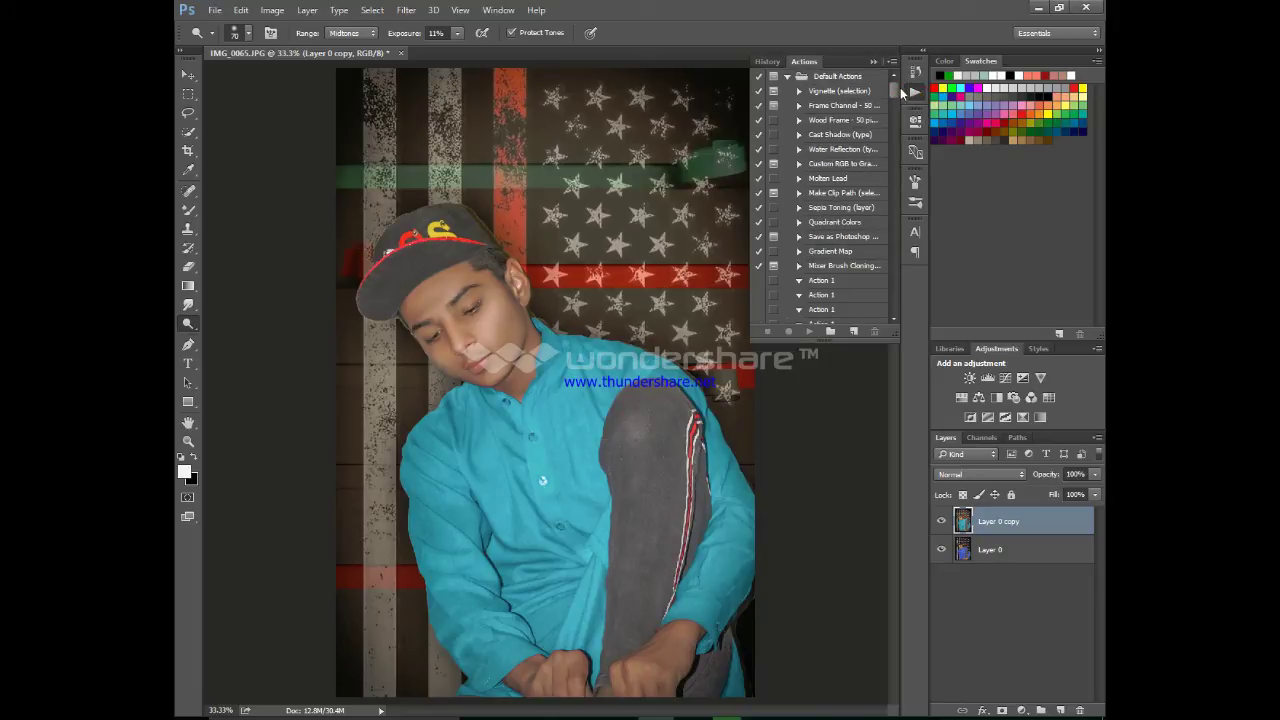
{"action": "left_click_drag", "start_coordinate": [893, 88], "coordinate": [912, 316]}
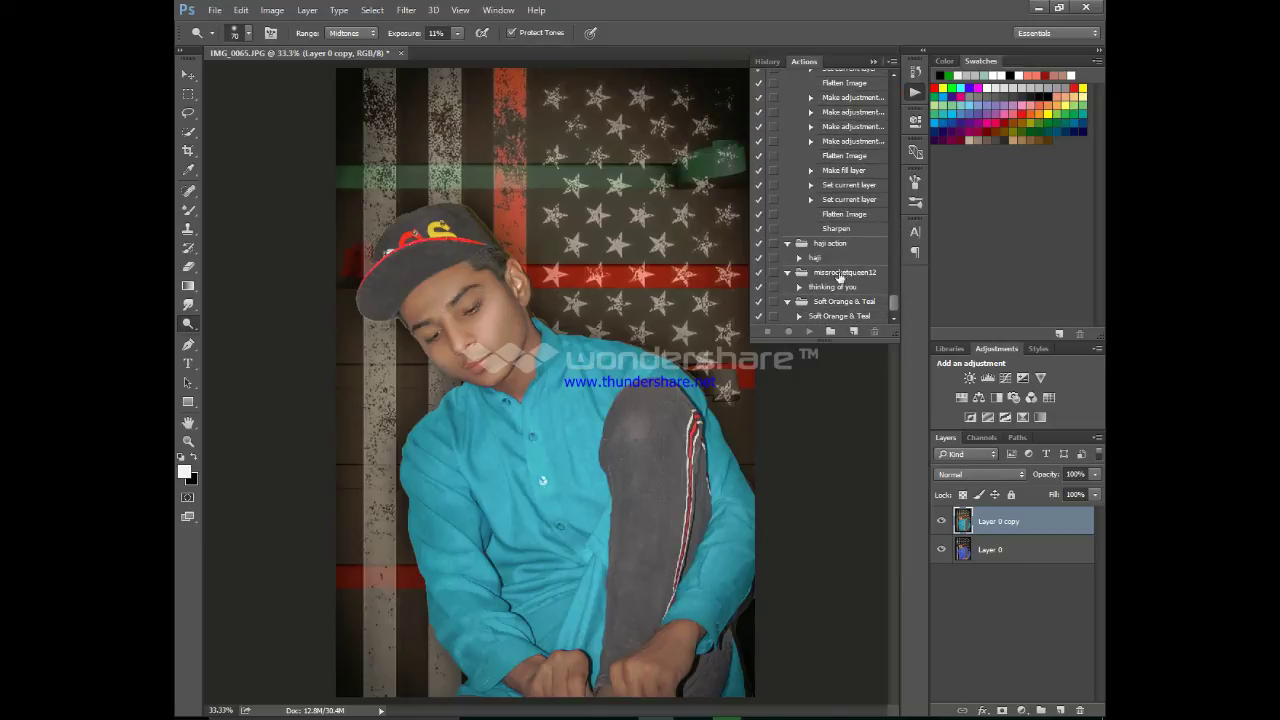
{"action": "left_click", "coordinate": [836, 318]}
{"action": "left_click", "coordinate": [810, 331]}
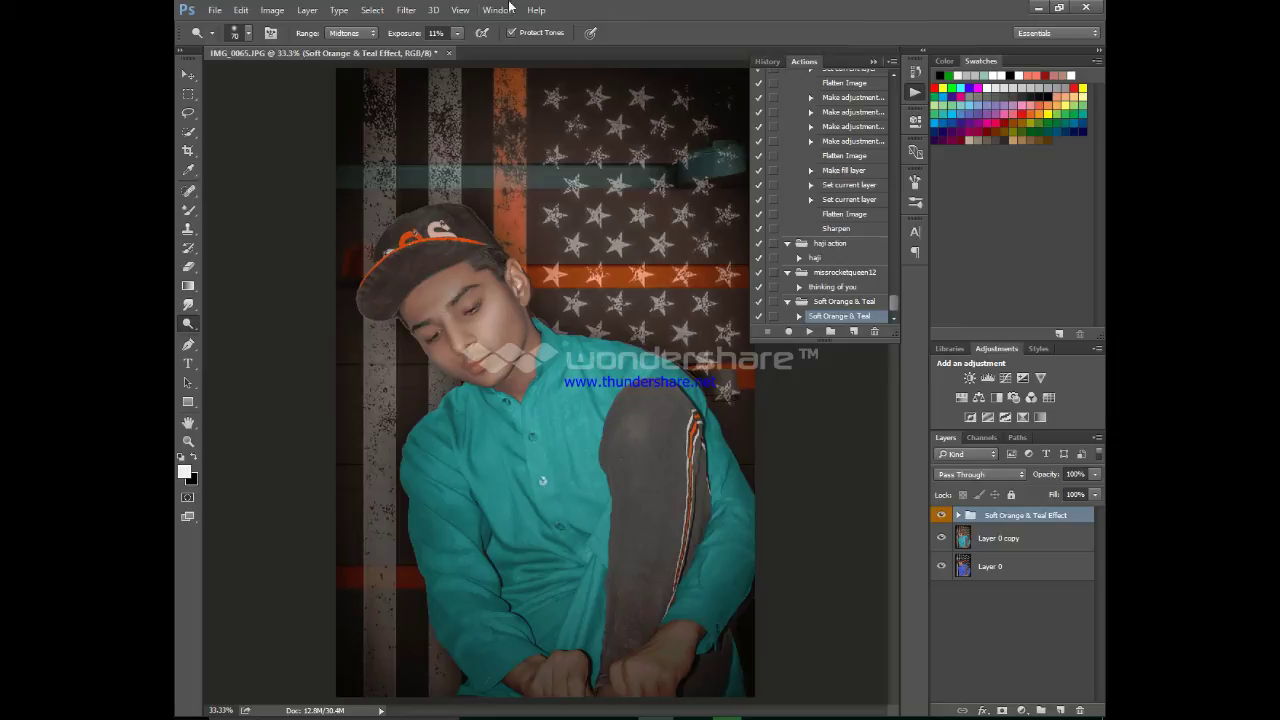
Step: Merge the Soft Orange & Teal Effect group with Layer 0 copy into one layer
{"action": "left_click", "coordinate": [874, 63]}
{"action": "left_click", "coordinate": [1010, 566], "text": "ctrl"}
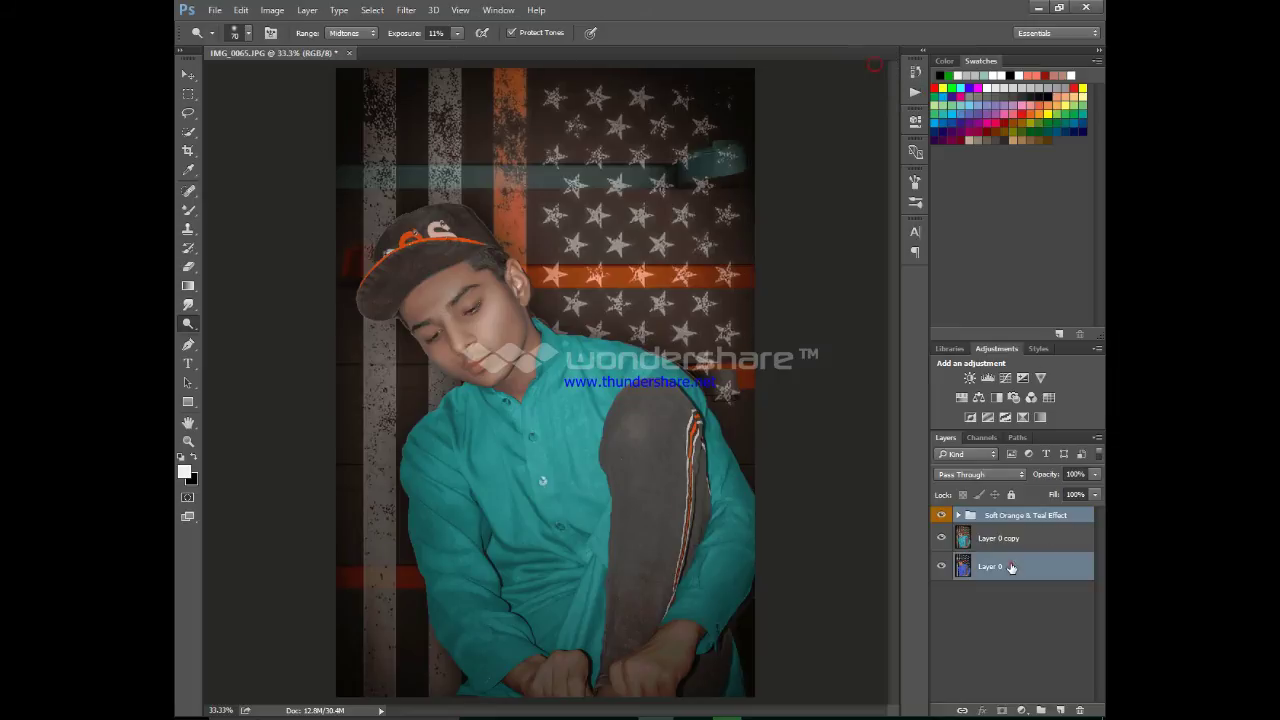
{"action": "left_click", "coordinate": [968, 582]}
{"action": "left_click", "coordinate": [993, 530]}
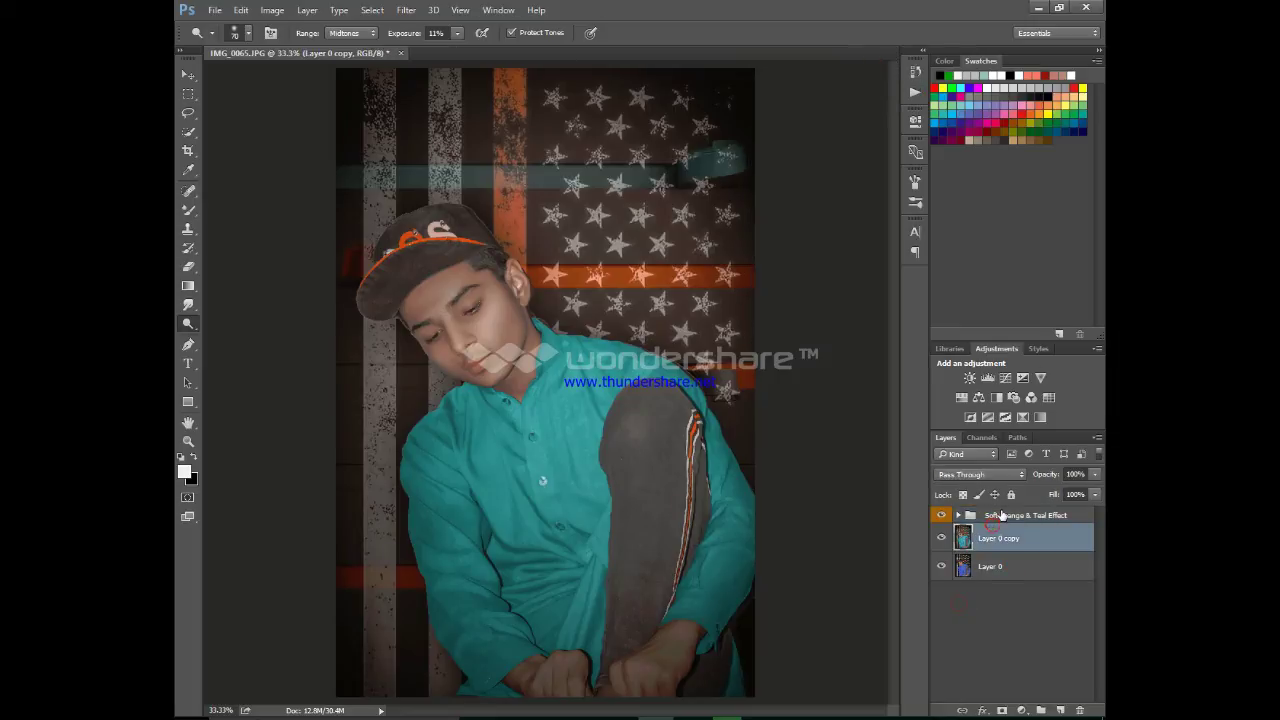
{"action": "left_click", "coordinate": [1001, 514], "text": "ctrl"}
{"action": "key", "text": "ctrl+e"}
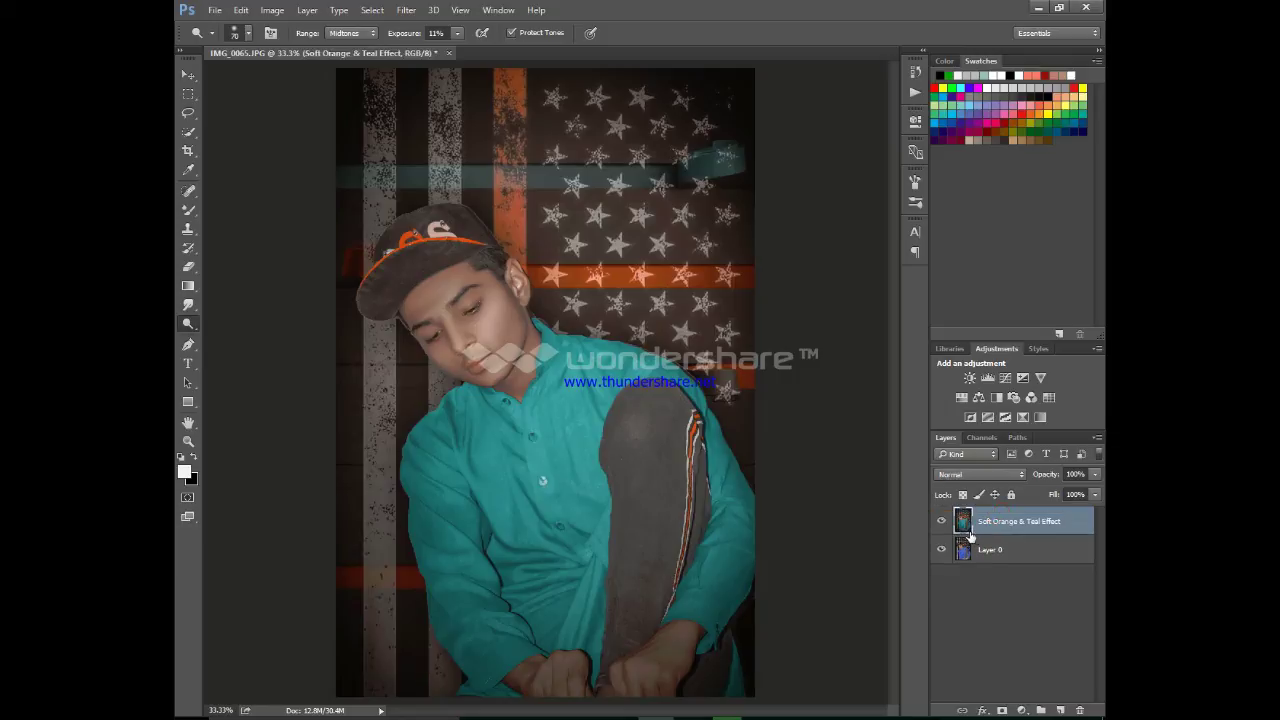
Step: Toggle the merged orange-teal layer's visibility to compare with the original, leaving it visible
{"action": "left_click", "coordinate": [940, 521]}
{"action": "left_click", "coordinate": [940, 521]}
{"action": "left_click", "coordinate": [940, 521]}
{"action": "left_click", "coordinate": [940, 521]}
{"action": "left_click", "coordinate": [940, 521]}
{"action": "left_click", "coordinate": [940, 521]}
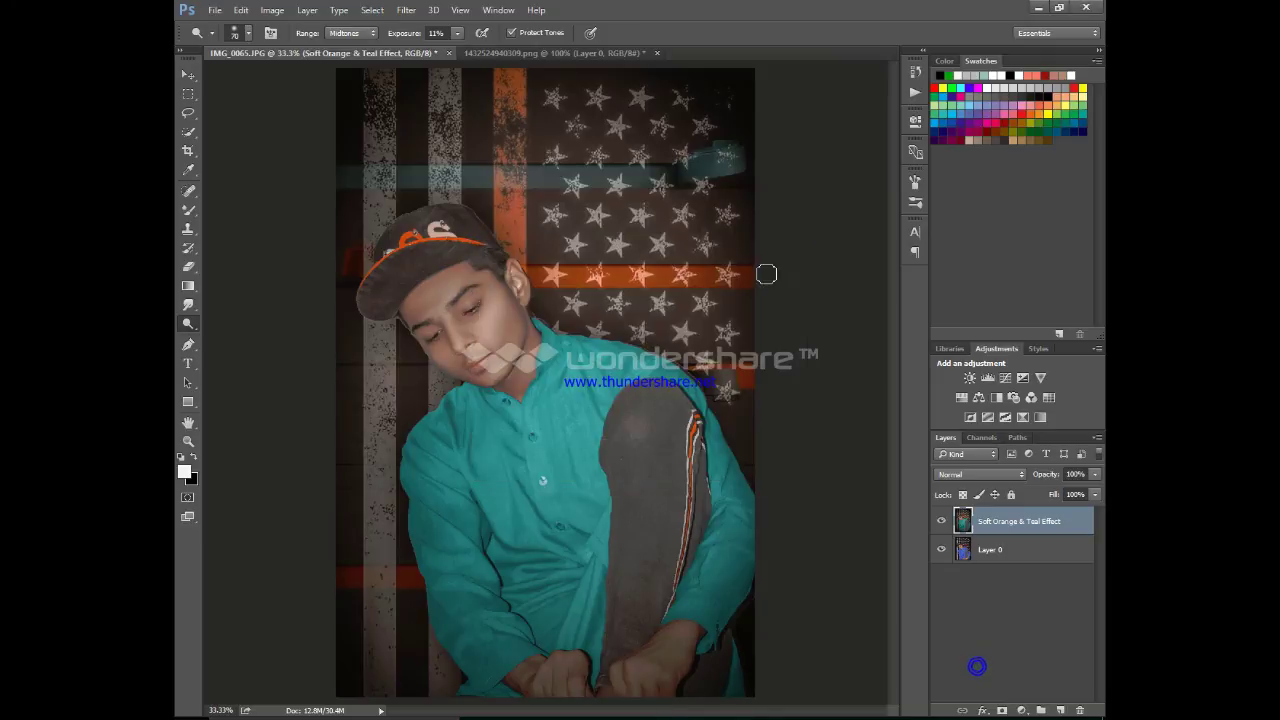
Step: Bring the 'THE DEVIL BOY' caption from the PNG into IMG_0065, enlarged and straightened
{"action": "left_click", "coordinate": [505, 53]}
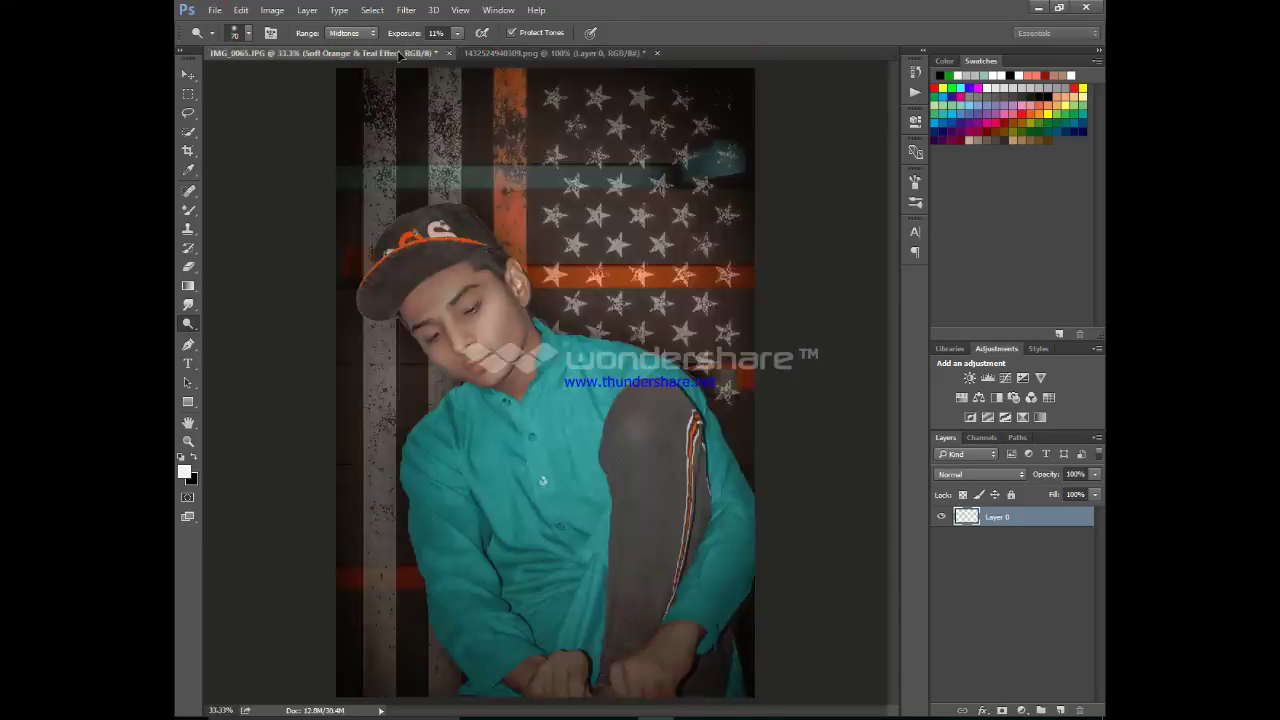
{"action": "mouse_move", "coordinate": [557, 350]}
{"action": "left_mouse_down"}
{"action": "mouse_move", "coordinate": [505, 357]}
{"action": "mouse_move", "coordinate": [696, 427]}
{"action": "left_mouse_up"}
{"action": "key", "text": "ctrl+t"}
{"action": "left_click_drag", "start_coordinate": [638, 392], "coordinate": [588, 173]}
{"action": "left_click_drag", "start_coordinate": [685, 295], "coordinate": [686, 282]}
{"action": "left_click_drag", "start_coordinate": [541, 178], "coordinate": [596, 173]}
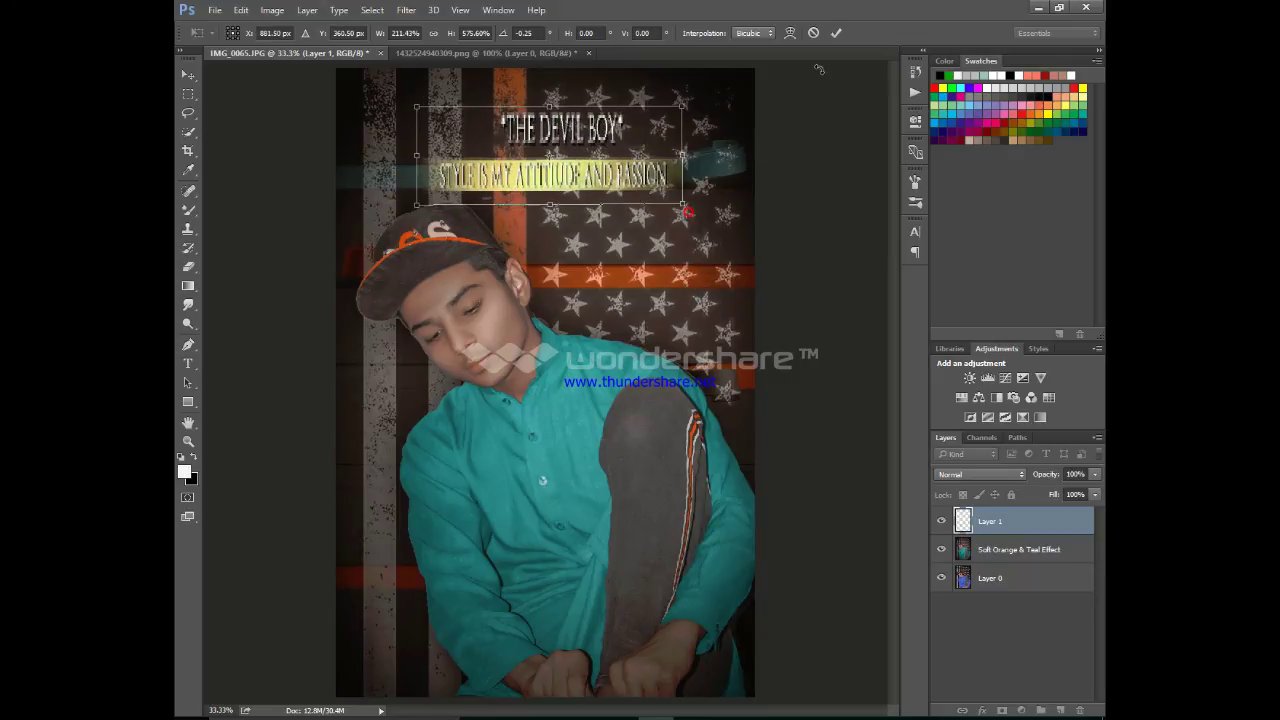
{"action": "left_click", "coordinate": [834, 33]}
Step: Position the caption along the bottom edge of the photo
{"action": "left_click_drag", "start_coordinate": [660, 275], "coordinate": [530, 696]}
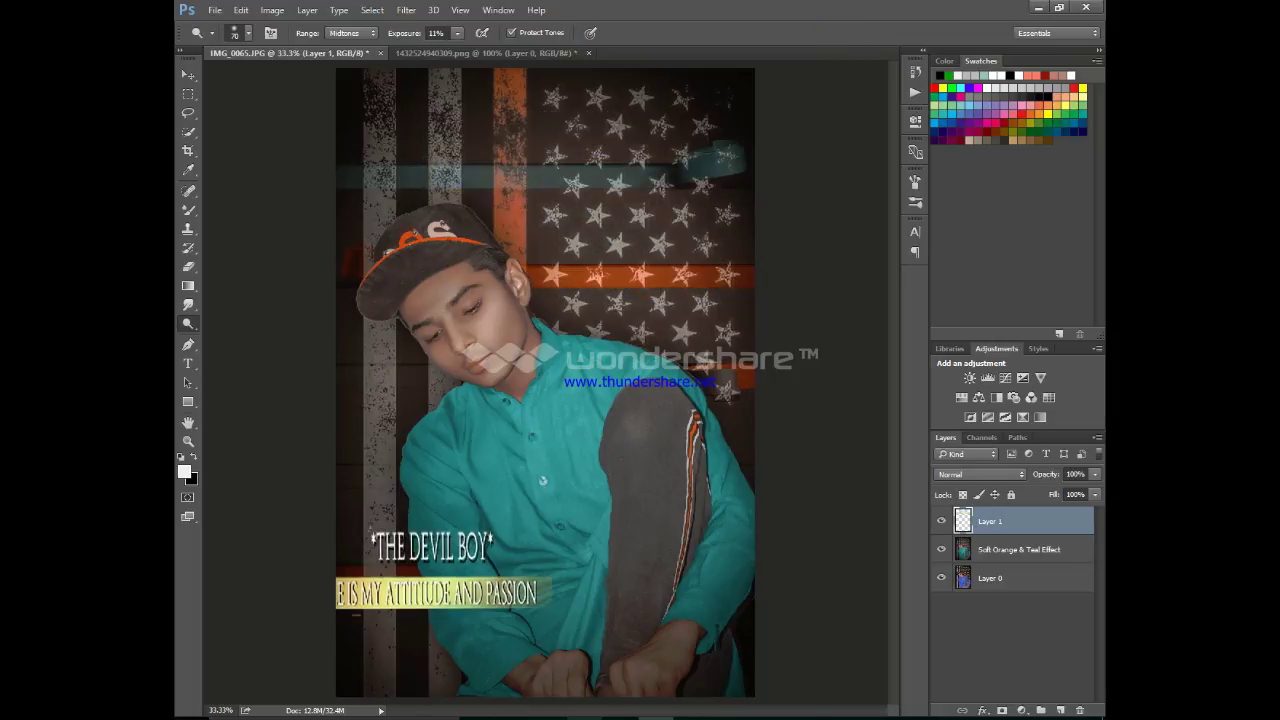
{"action": "key", "text": "ctrl+z"}
{"action": "left_click_drag", "start_coordinate": [590, 332], "coordinate": [503, 718]}
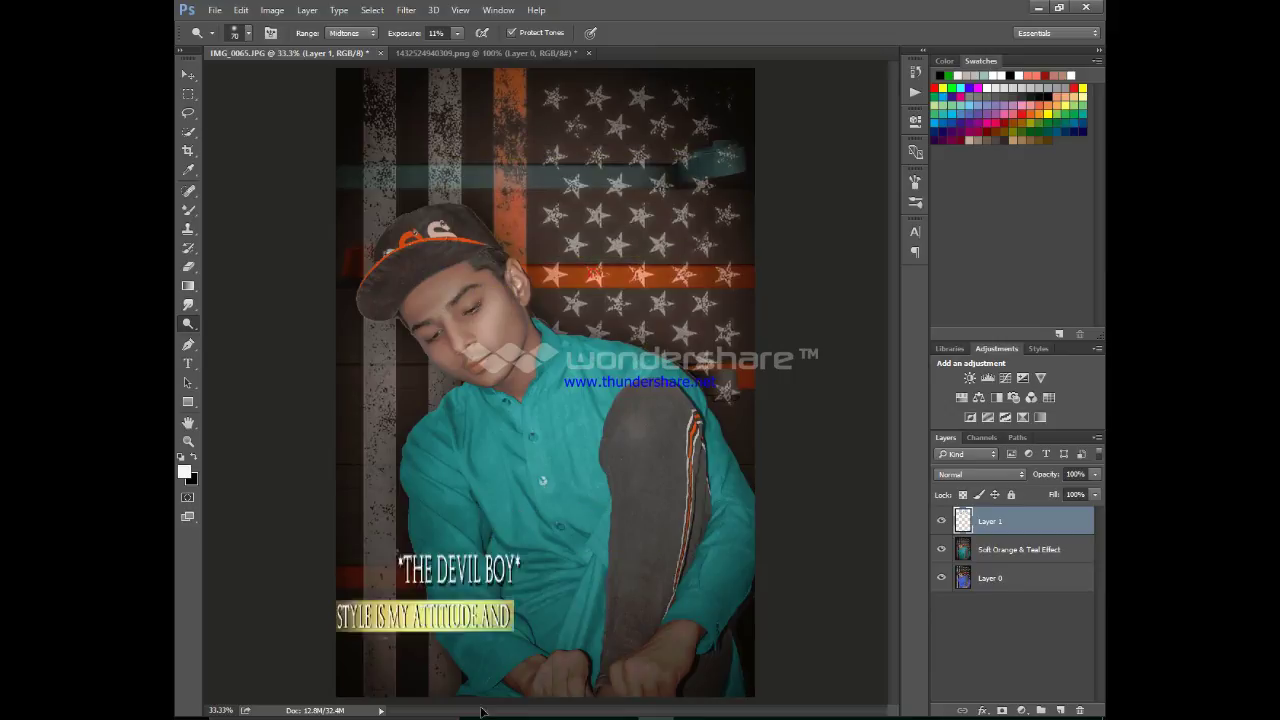
{"action": "key", "text": "ctrl+z"}
{"action": "mouse_move", "coordinate": [619, 185]}
{"action": "left_mouse_down"}
{"action": "mouse_move", "coordinate": [515, 603]}
{"action": "mouse_move", "coordinate": [519, 682]}
{"action": "left_mouse_up"}
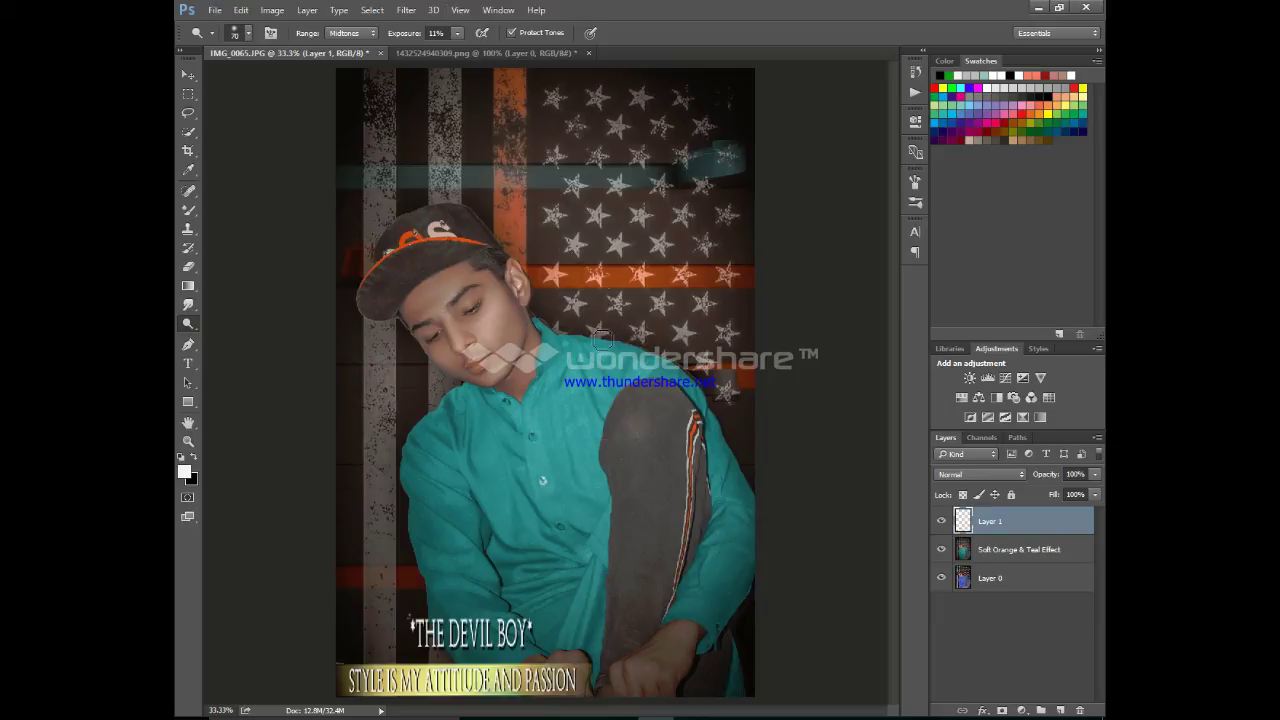
Step: Merge the caption into the Soft Orange & Teal Effect layer and set up a small logo Brush
{"action": "left_click", "coordinate": [993, 552], "text": "shift"}
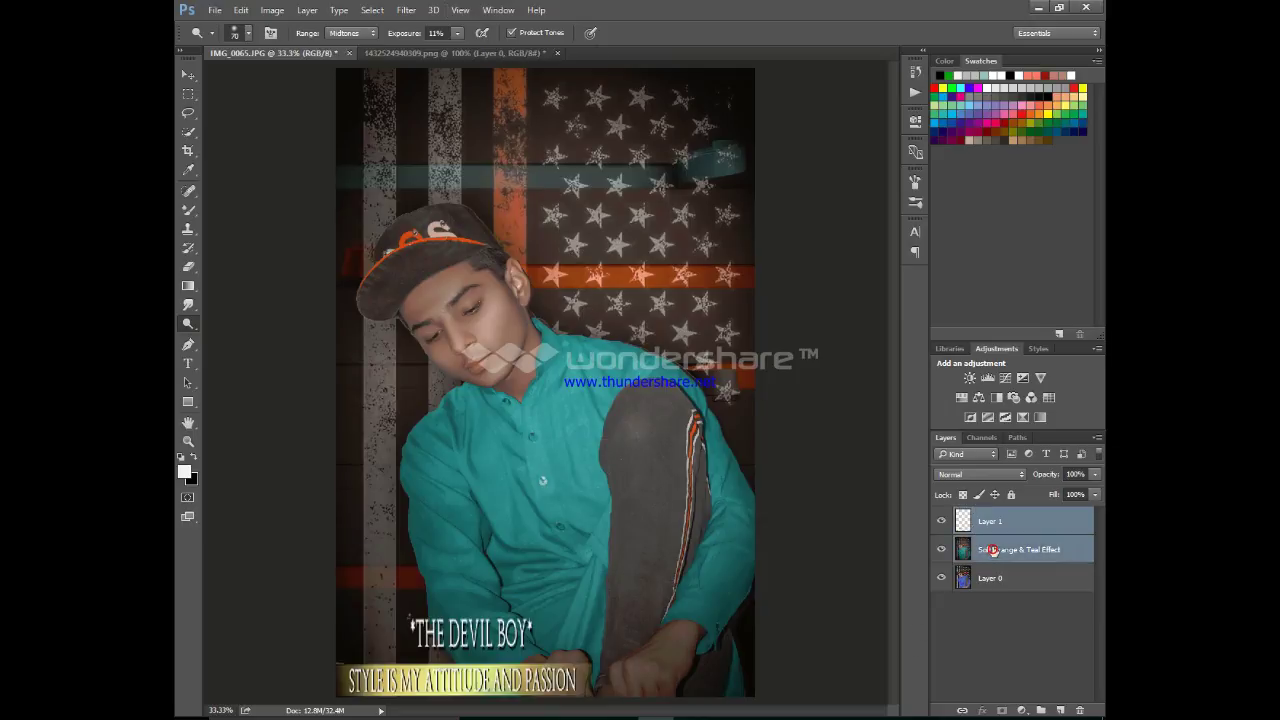
{"action": "key", "text": "ctrl+e"}
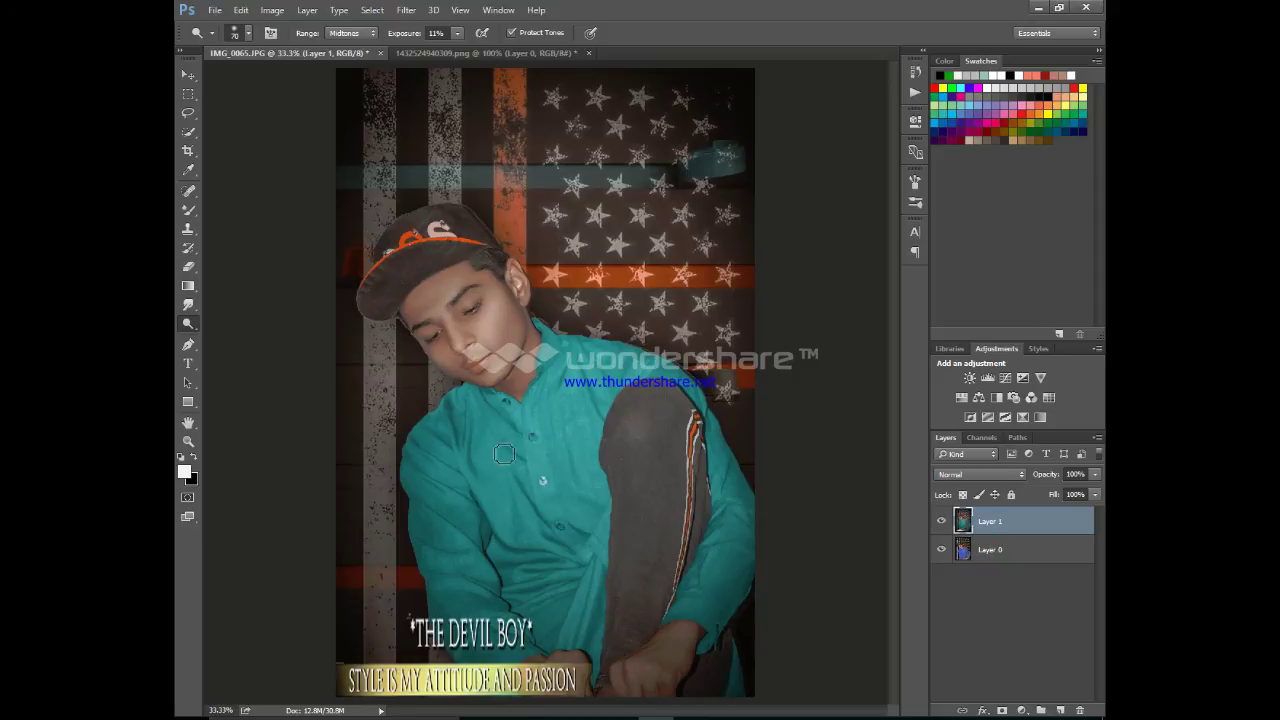
{"action": "right_click", "coordinate": [187, 209]}
{"action": "left_click", "coordinate": [231, 206]}
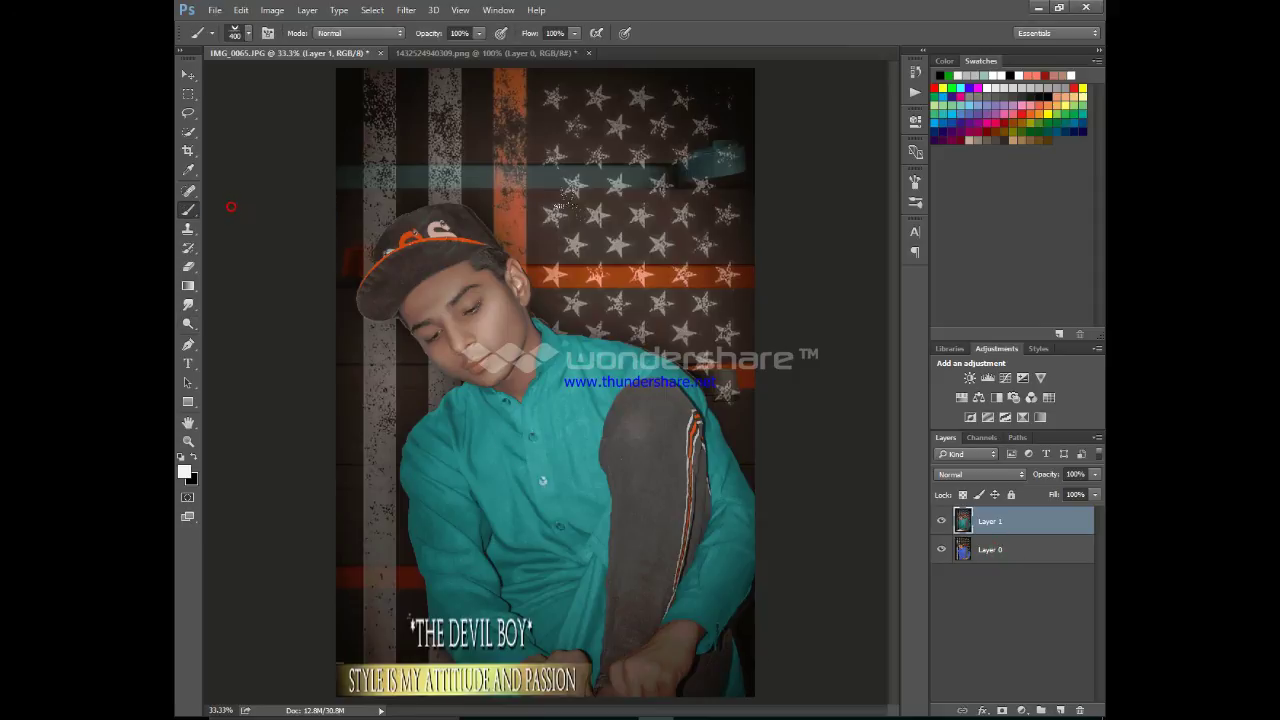
{"action": "key", "text": "bracketleft"}
{"action": "key", "text": "bracketleft"}
{"action": "key", "text": "bracketleft"}
{"action": "key", "text": "bracketright"}
Step: Compare the image with Layer 1 hidden and shown, then merge Layer 1 and Layer 0 into one layer
{"action": "left_click", "coordinate": [942, 521]}
{"action": "left_click", "coordinate": [942, 521]}
{"action": "left_click", "coordinate": [942, 521]}
{"action": "left_click", "coordinate": [942, 521]}
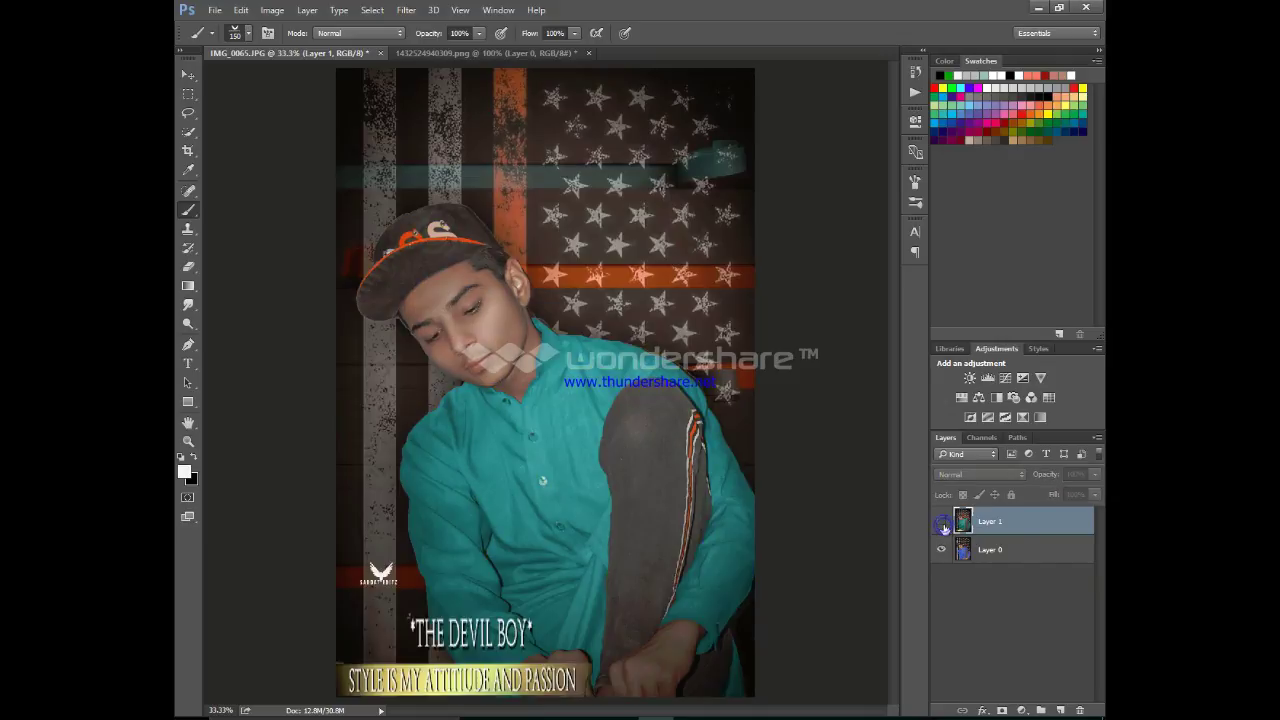
{"action": "left_click", "coordinate": [942, 521]}
{"action": "left_click", "coordinate": [942, 521]}
{"action": "left_click", "coordinate": [942, 521]}
{"action": "left_click", "coordinate": [942, 521]}
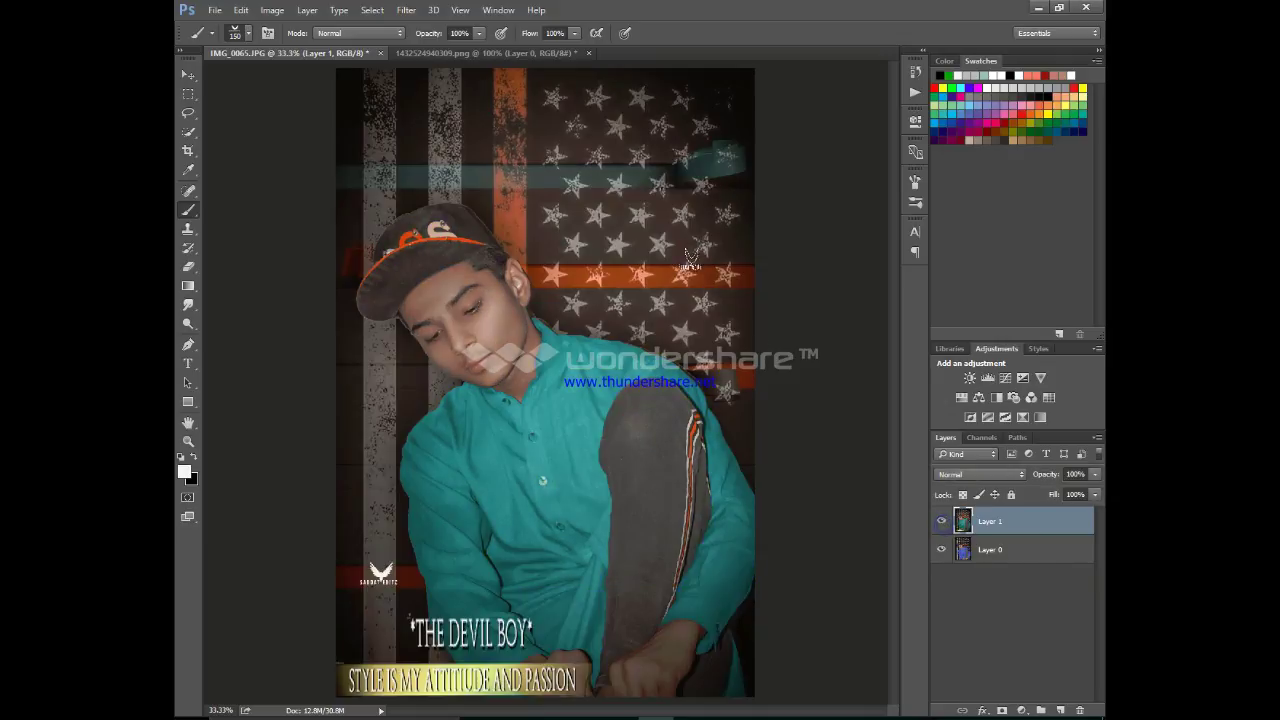
{"action": "left_click", "coordinate": [1008, 555], "text": "shift"}
{"action": "key", "text": "ctrl+e"}
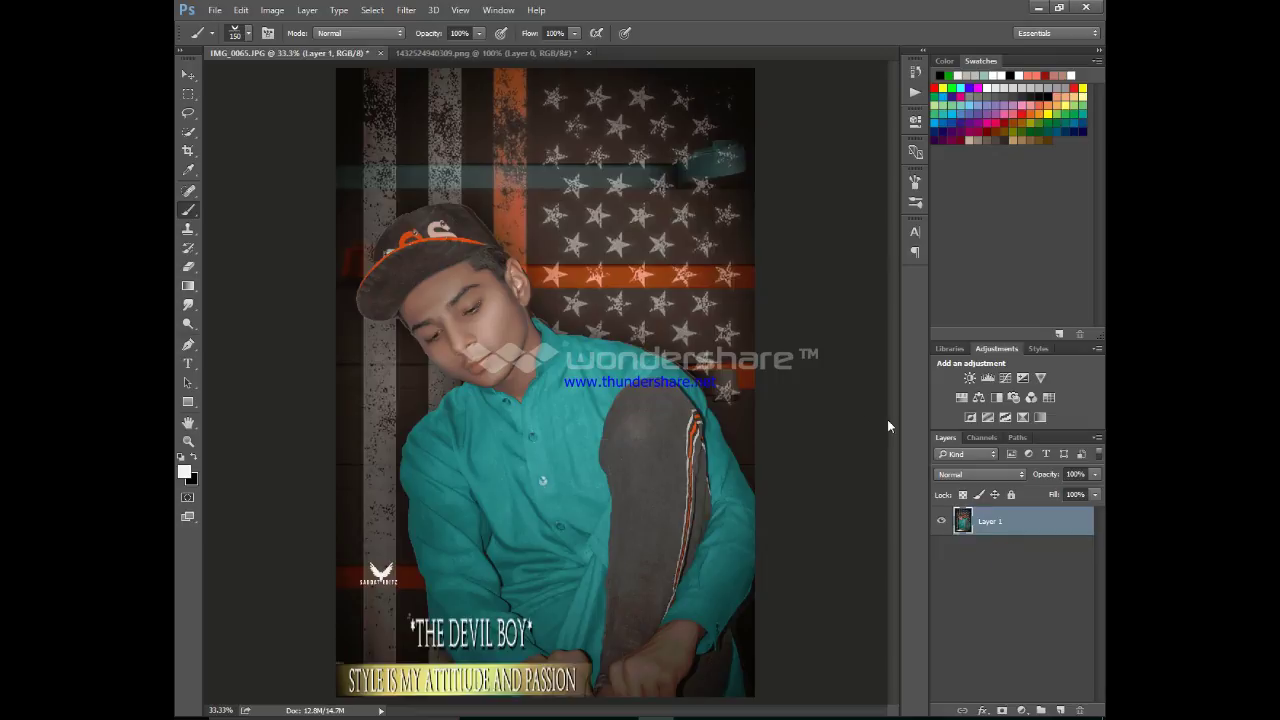